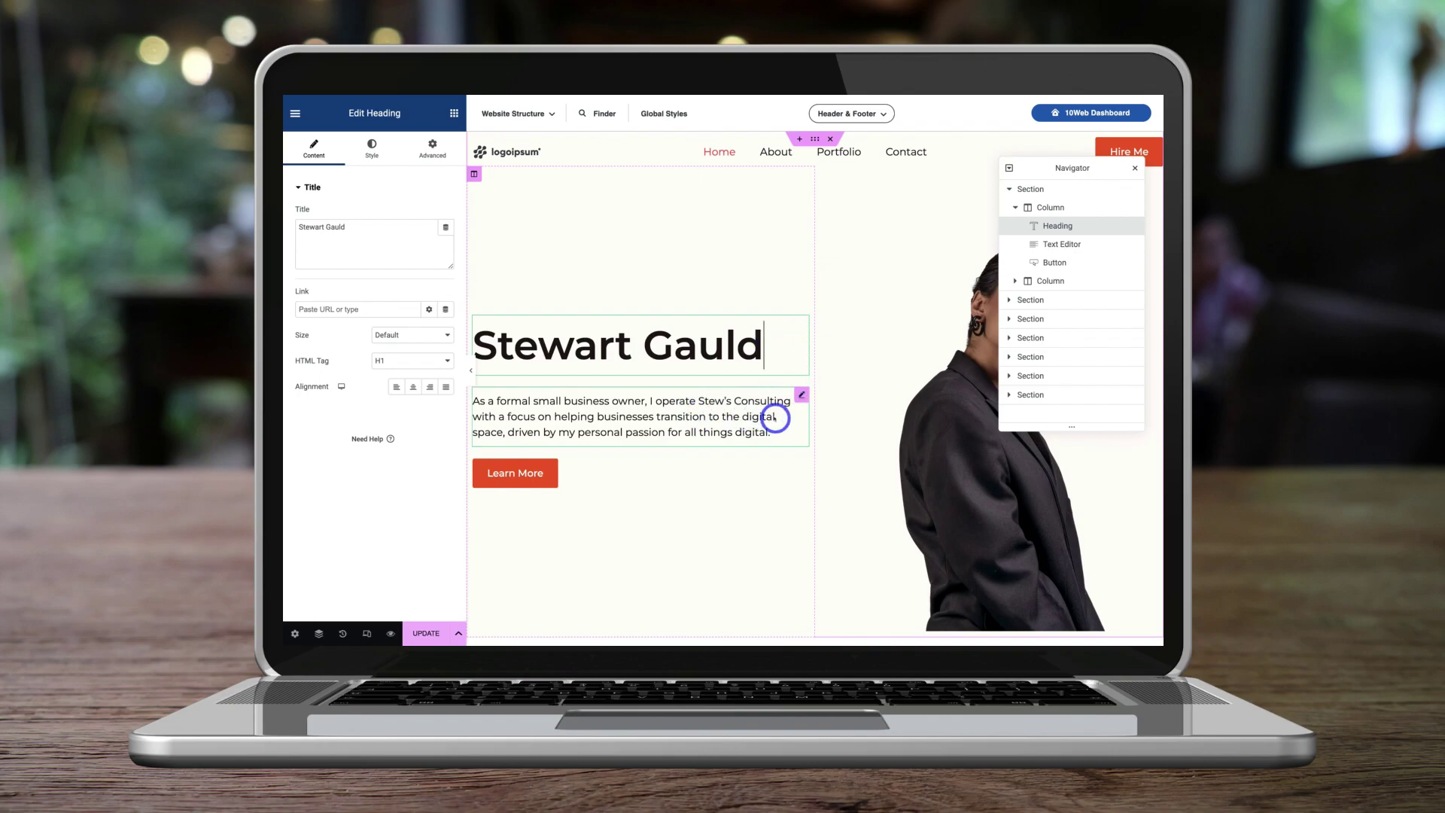
Select the introductory paragraph under the hero heading for editing.
left_click(774, 417)
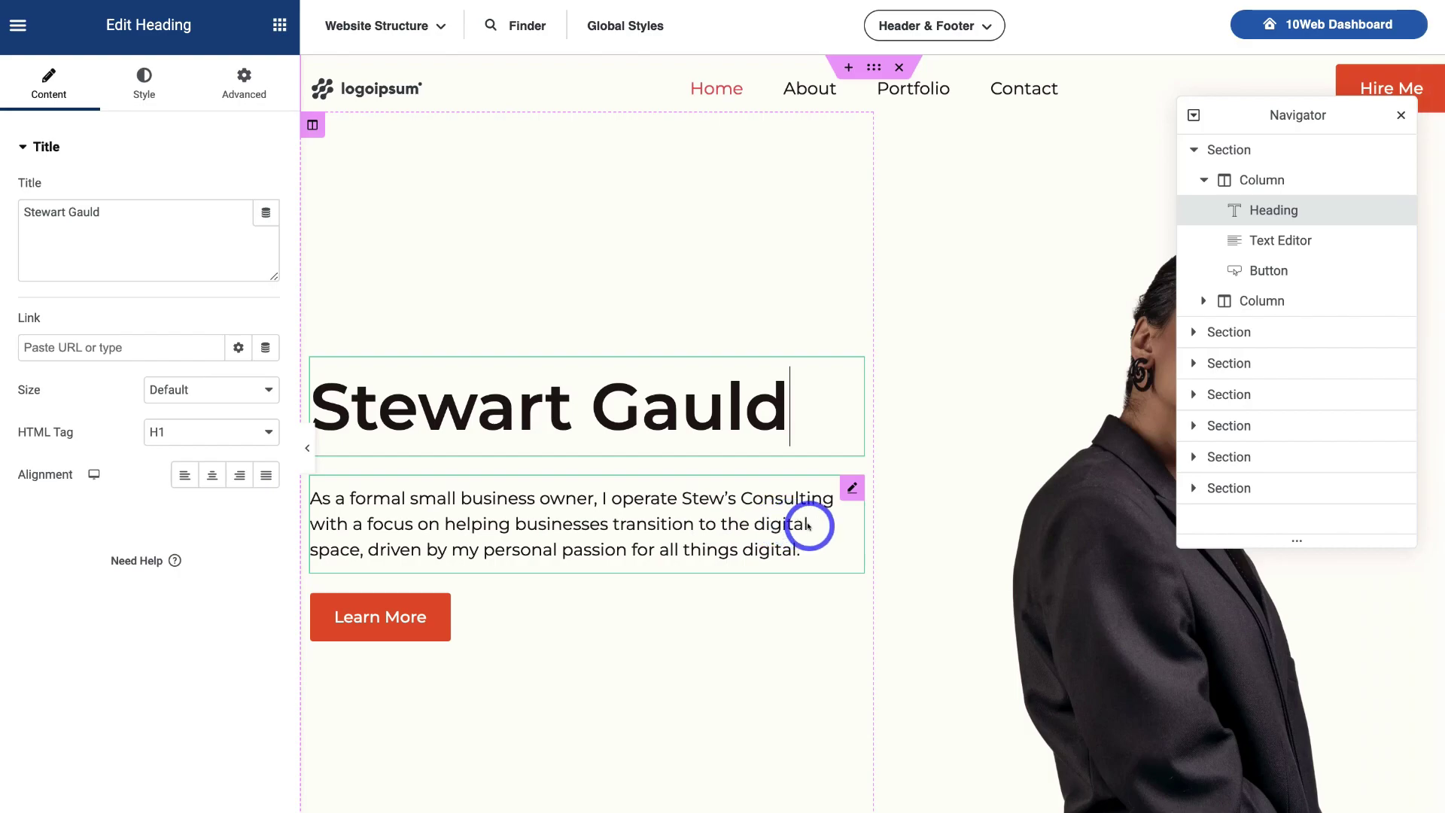
Select the hero paragraph about the consulting business to load its Text Editor settings.
left_click(808, 525)
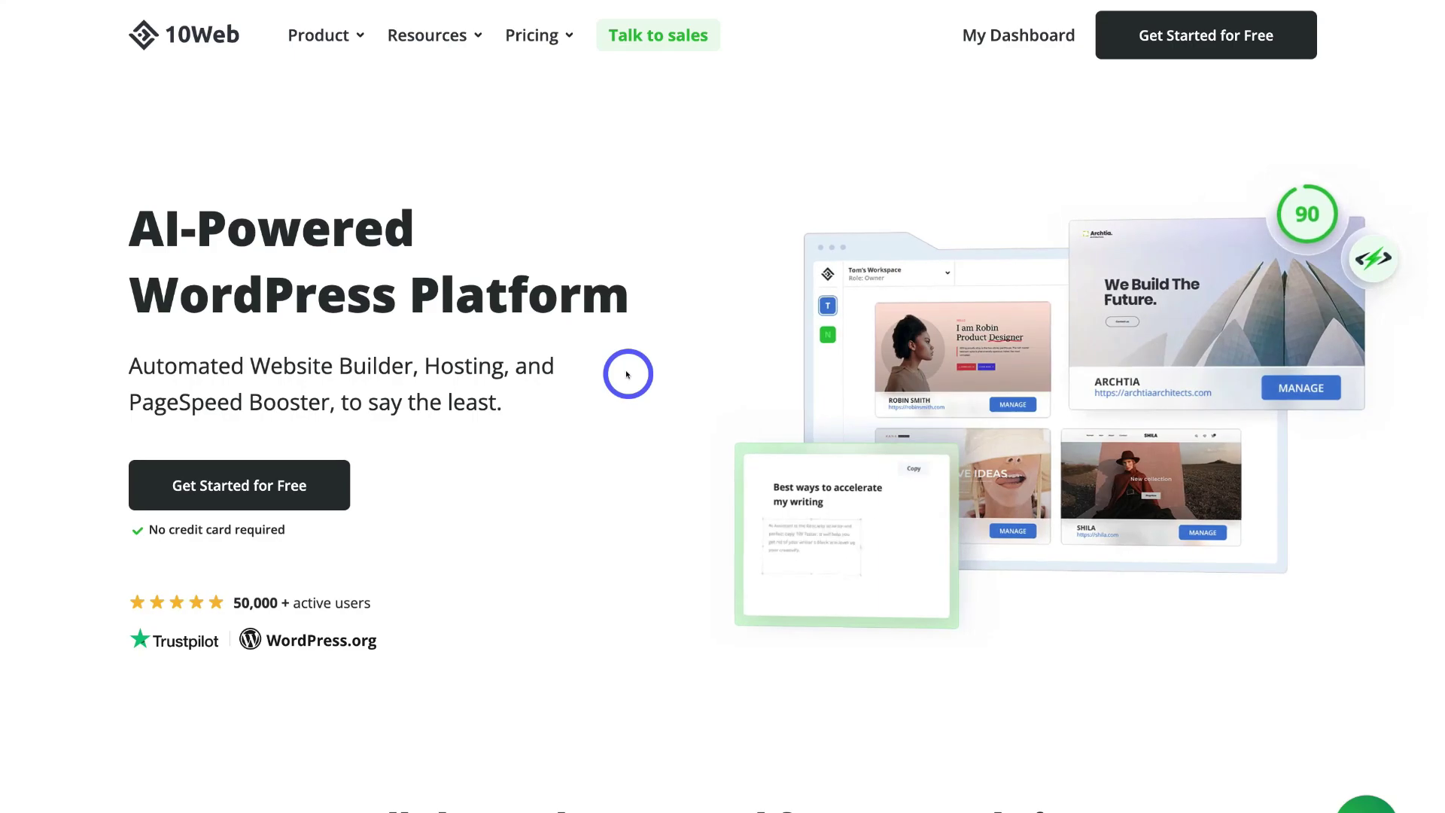
scroll(502, 424, "down", 9)
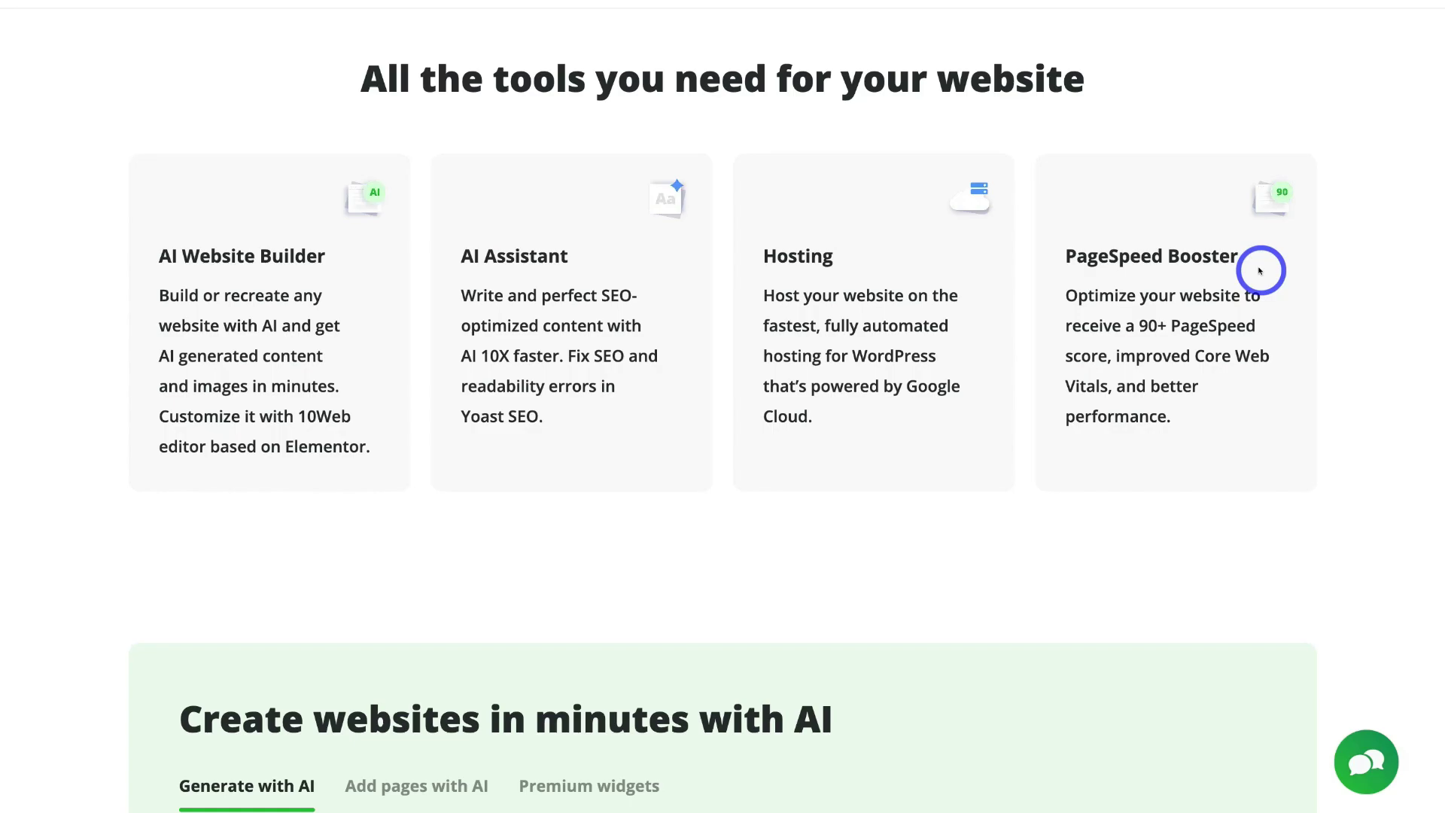
scroll(1259, 271, "up", 9)
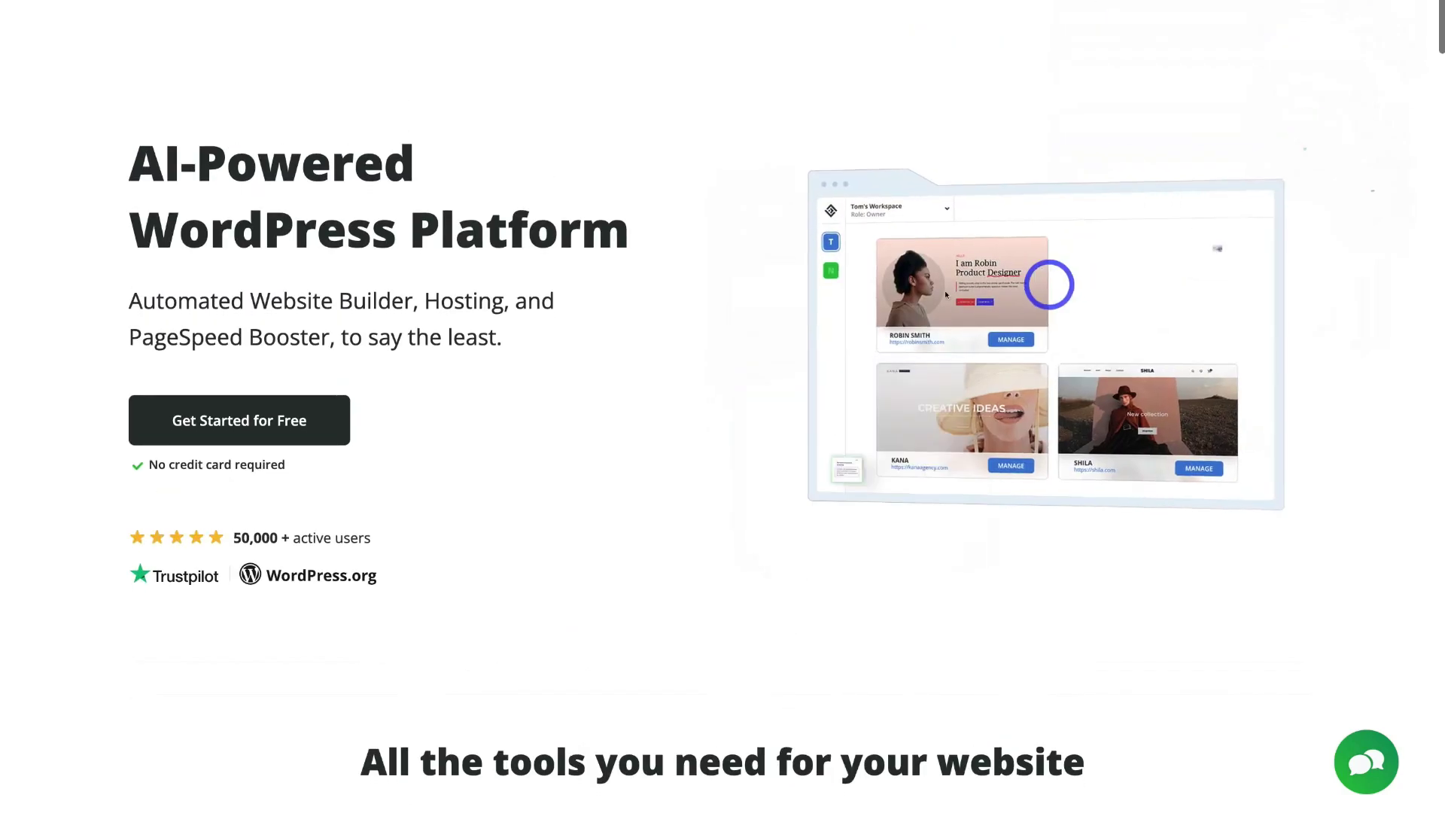
Start a free new website and choose to create it with AI.
left_click(274, 403)
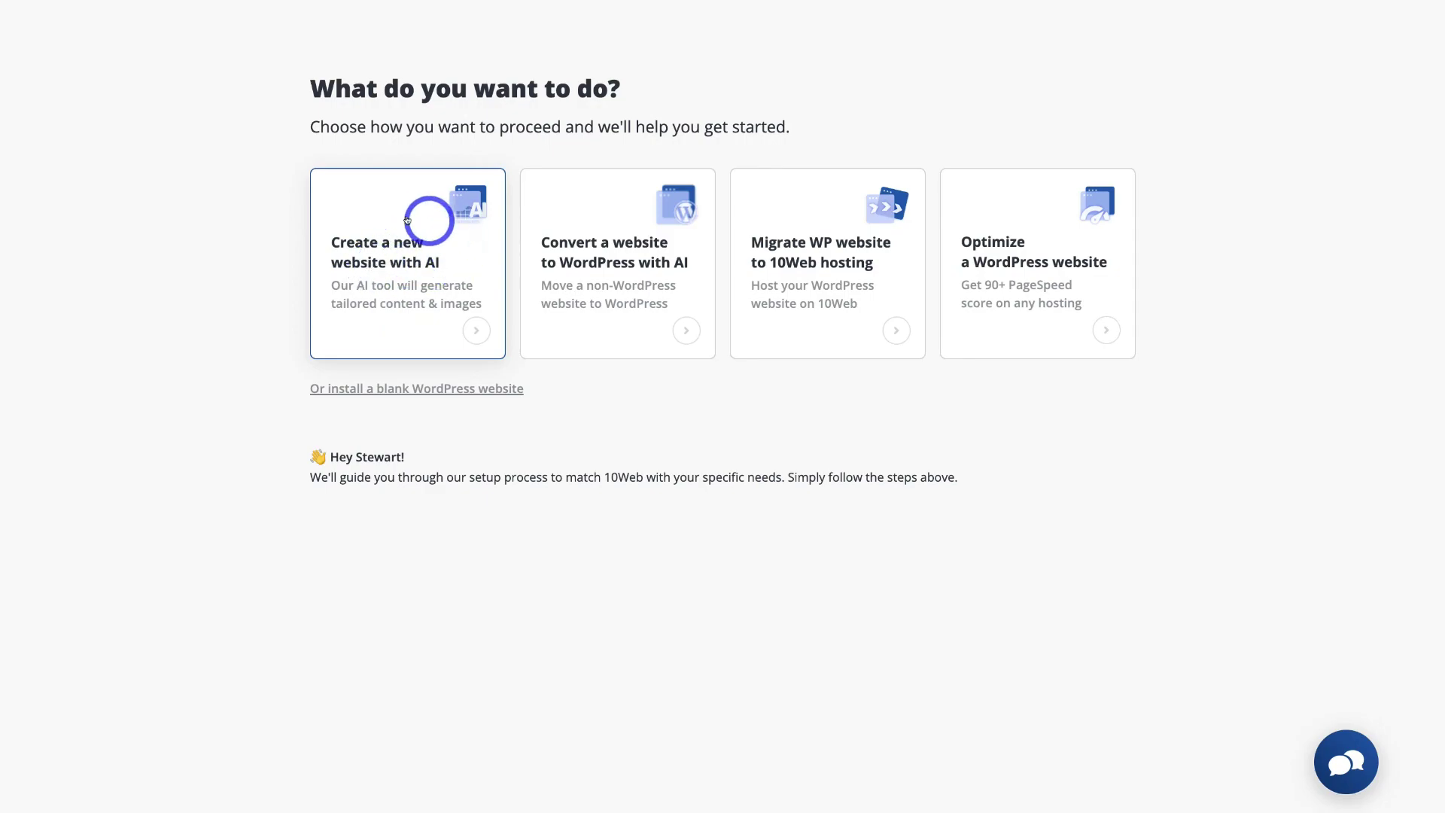
left_click(438, 262)
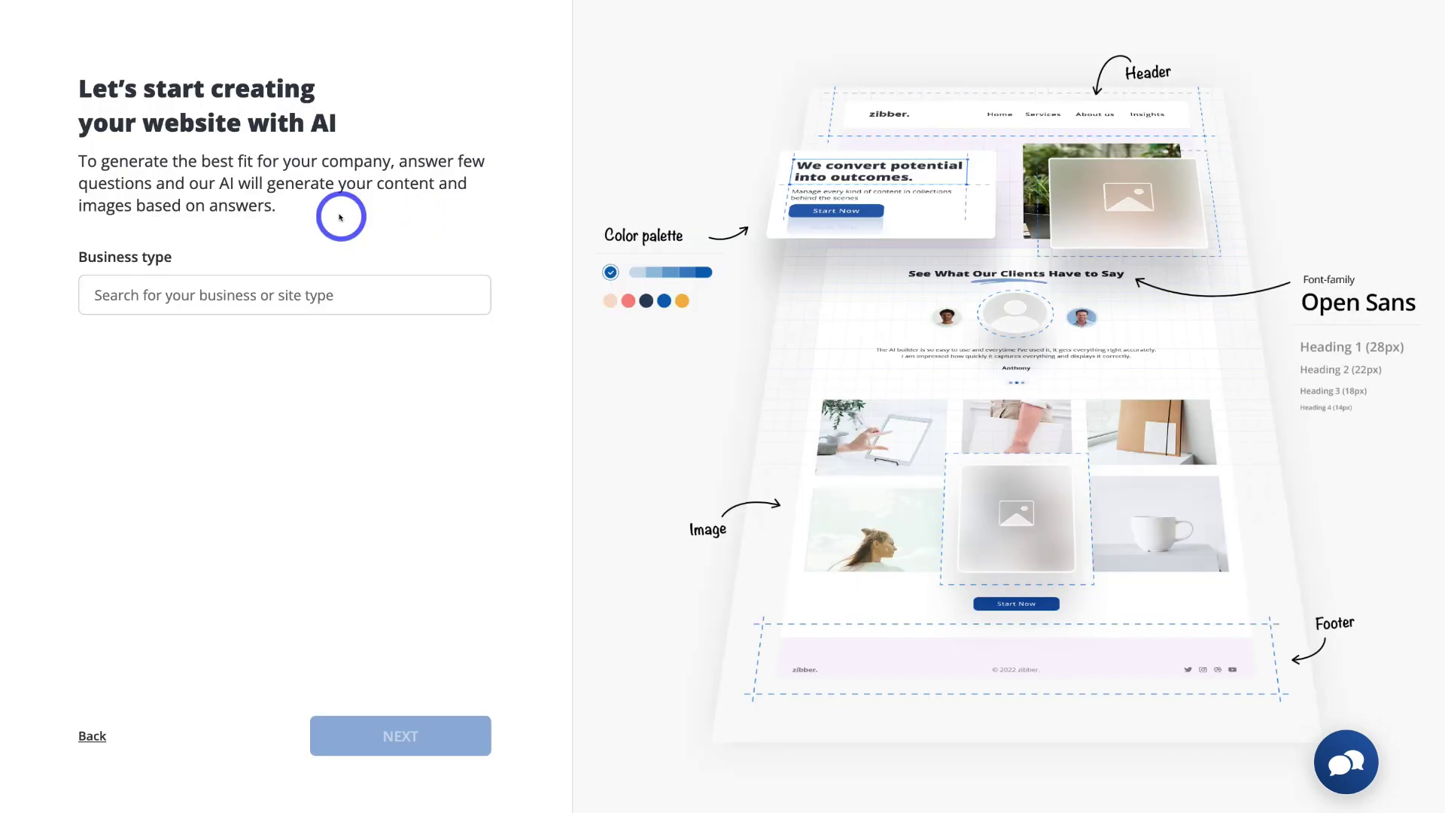
Set the business type to Consulting by searching 'con', and continue.
left_click(190, 290)
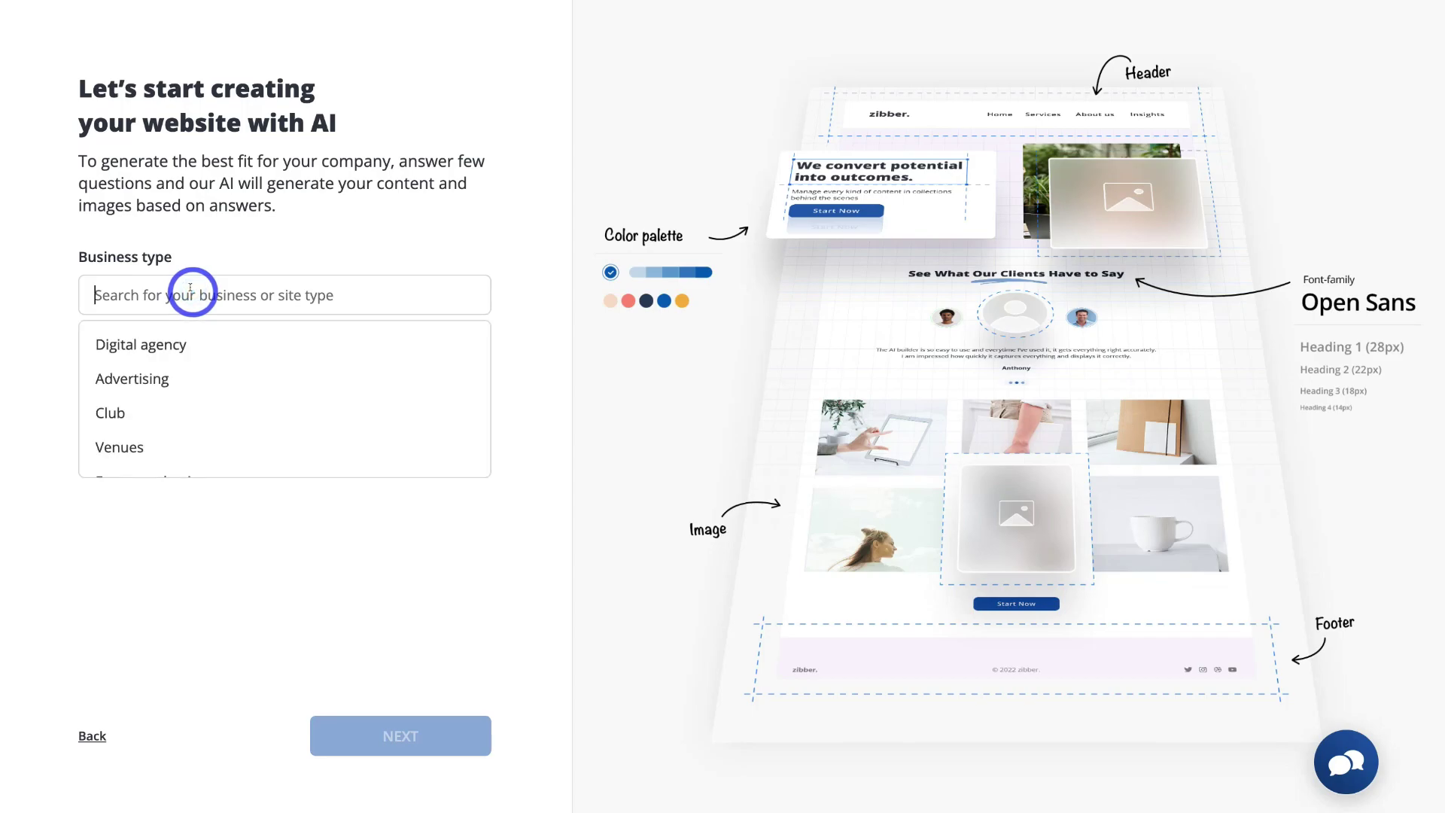
type("con")
left_click(184, 373)
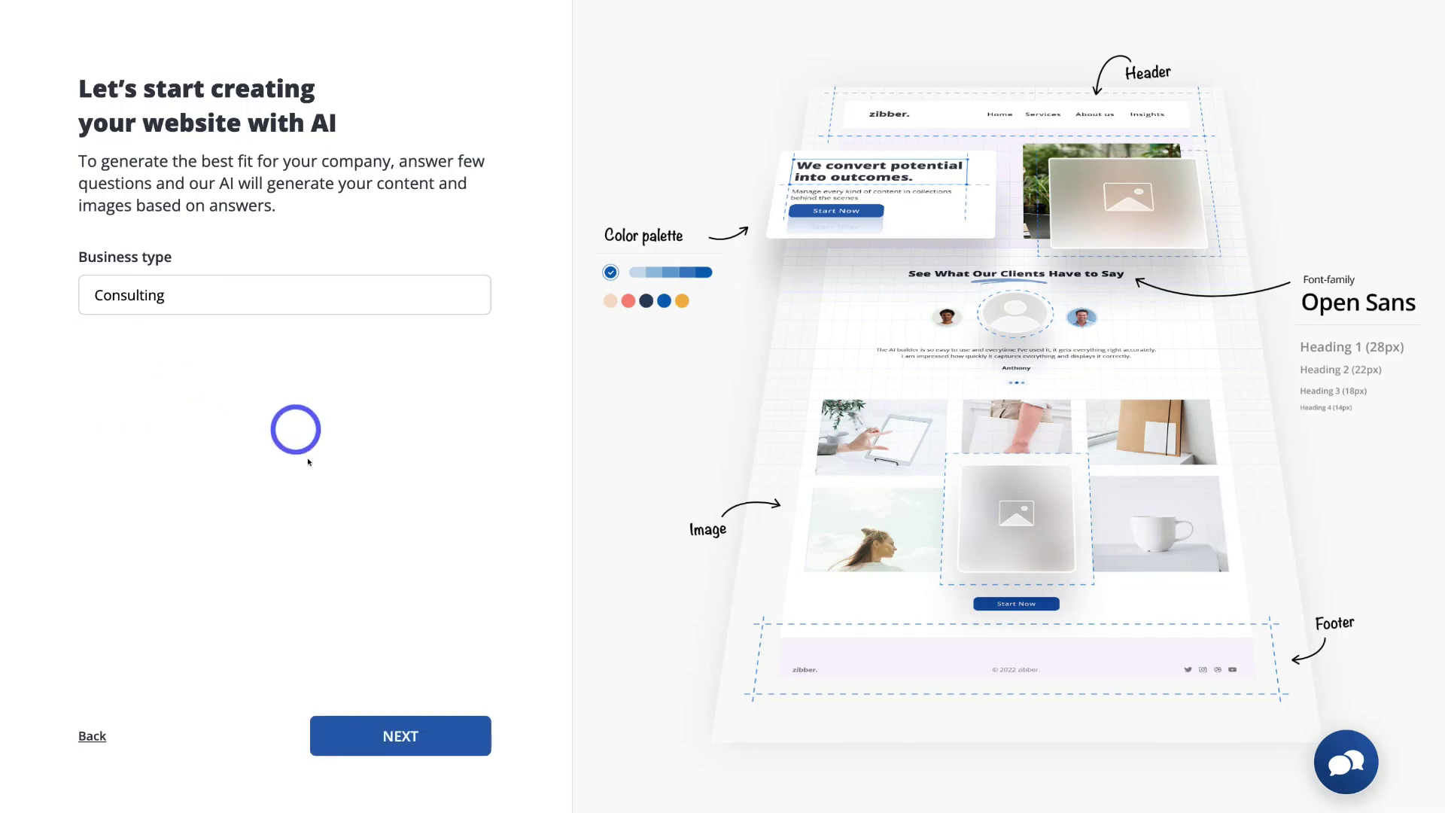
left_click(445, 740)
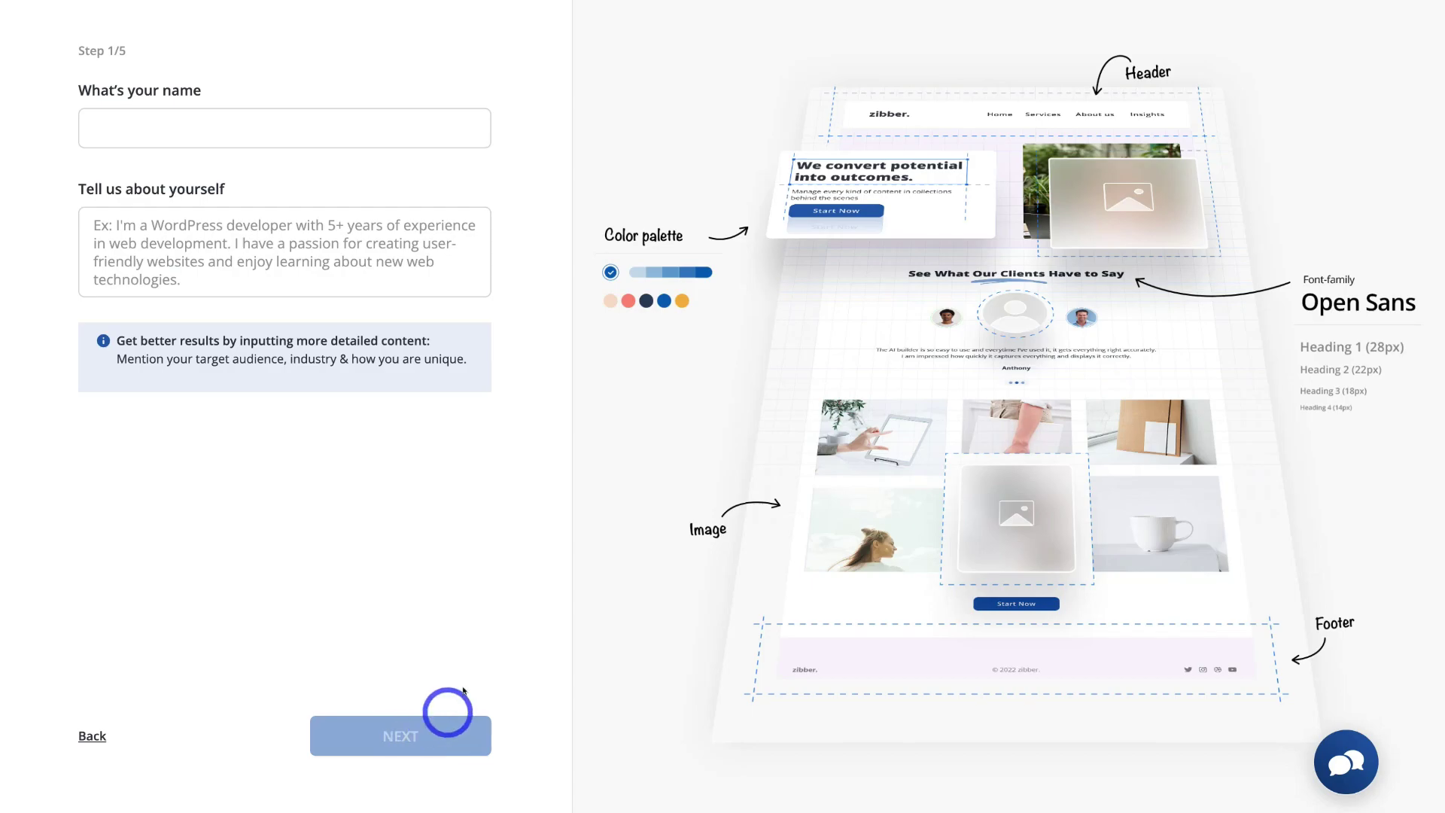
Enter the owner's name and paste a short business bio, then go to skills.
left_click(188, 126)
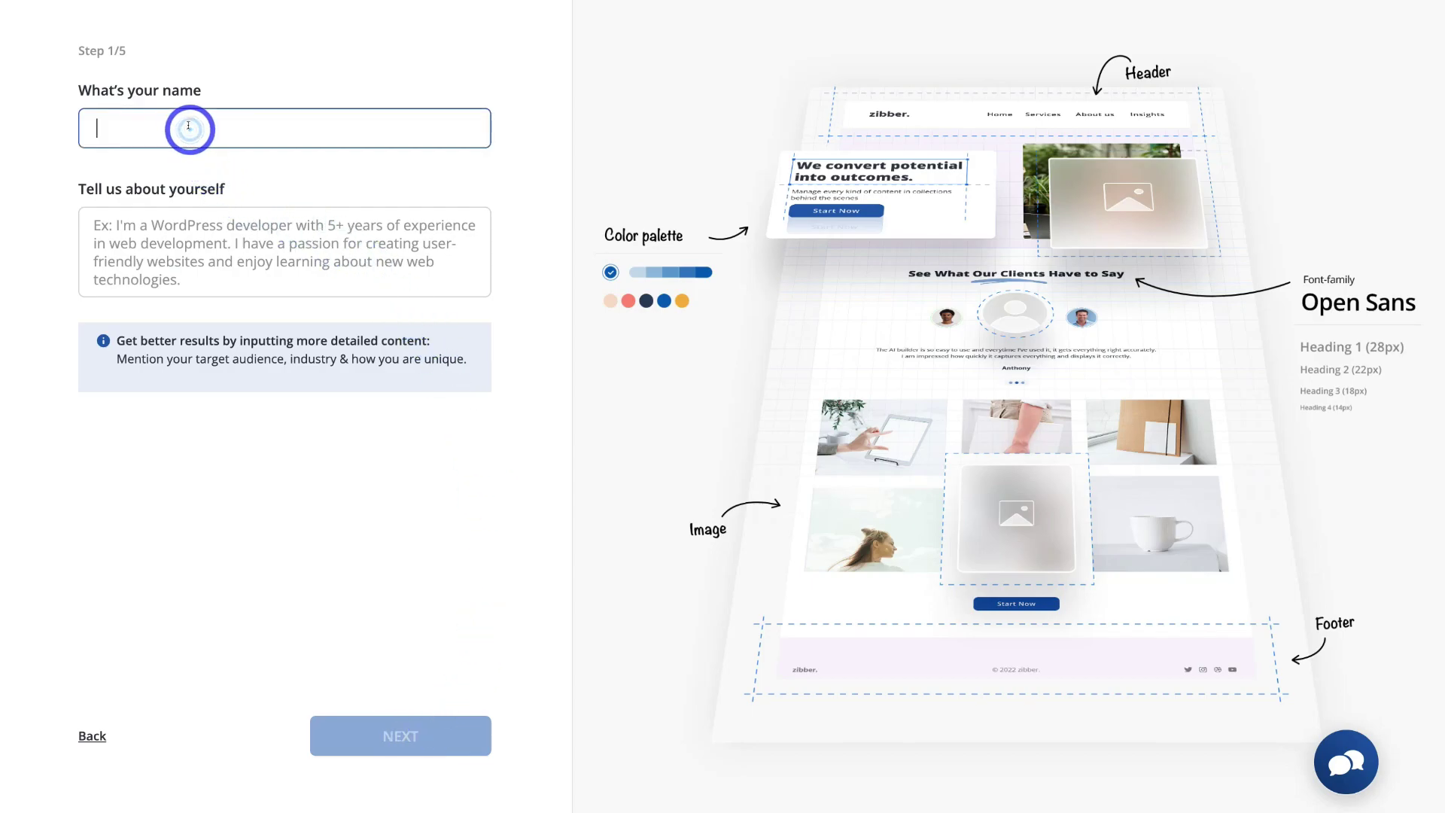
left_click(144, 232)
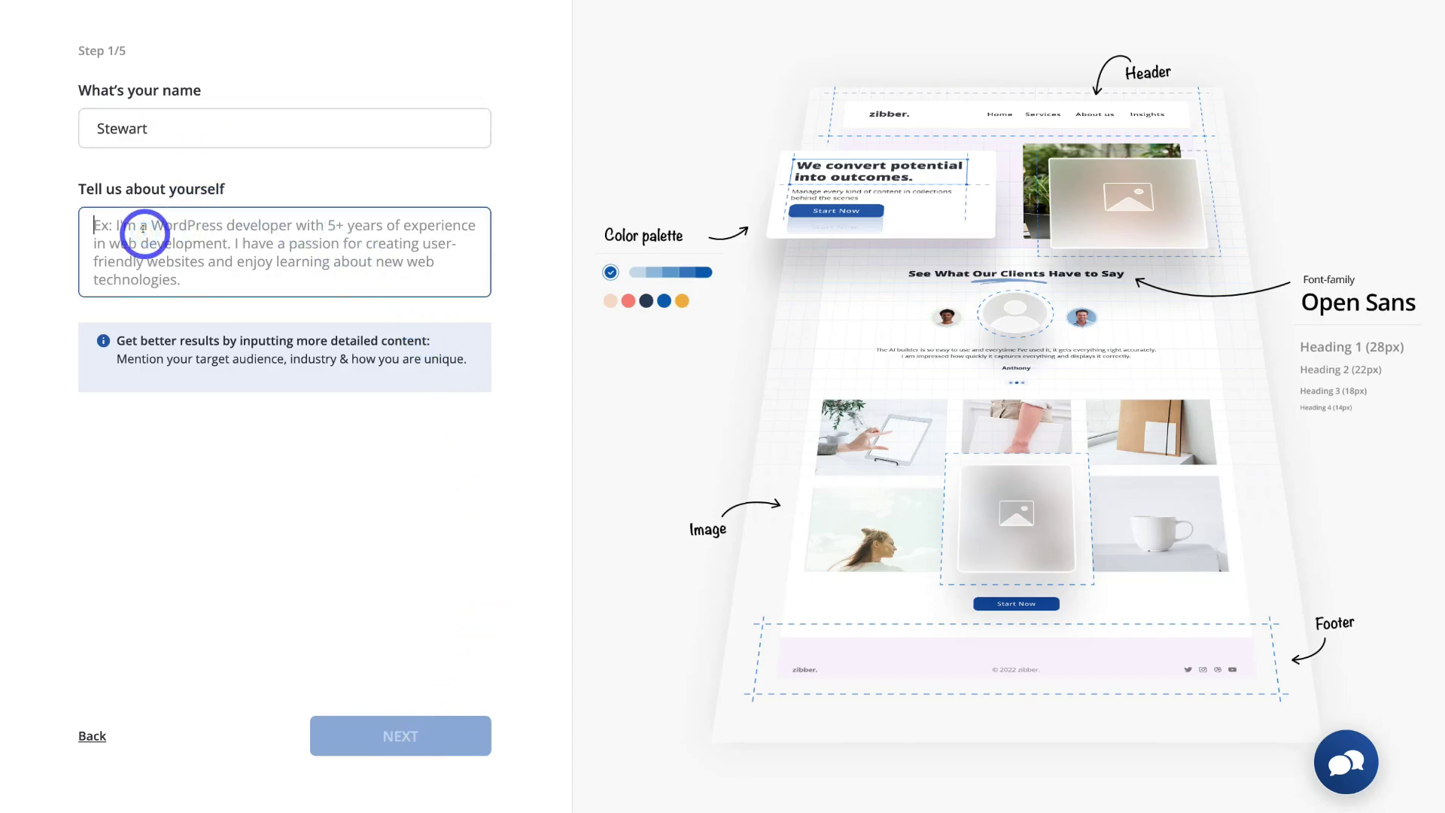
type("I'm a small business owner that runs Stew's Consulting. I help businesses transform online. I have a passion for everything digital.")
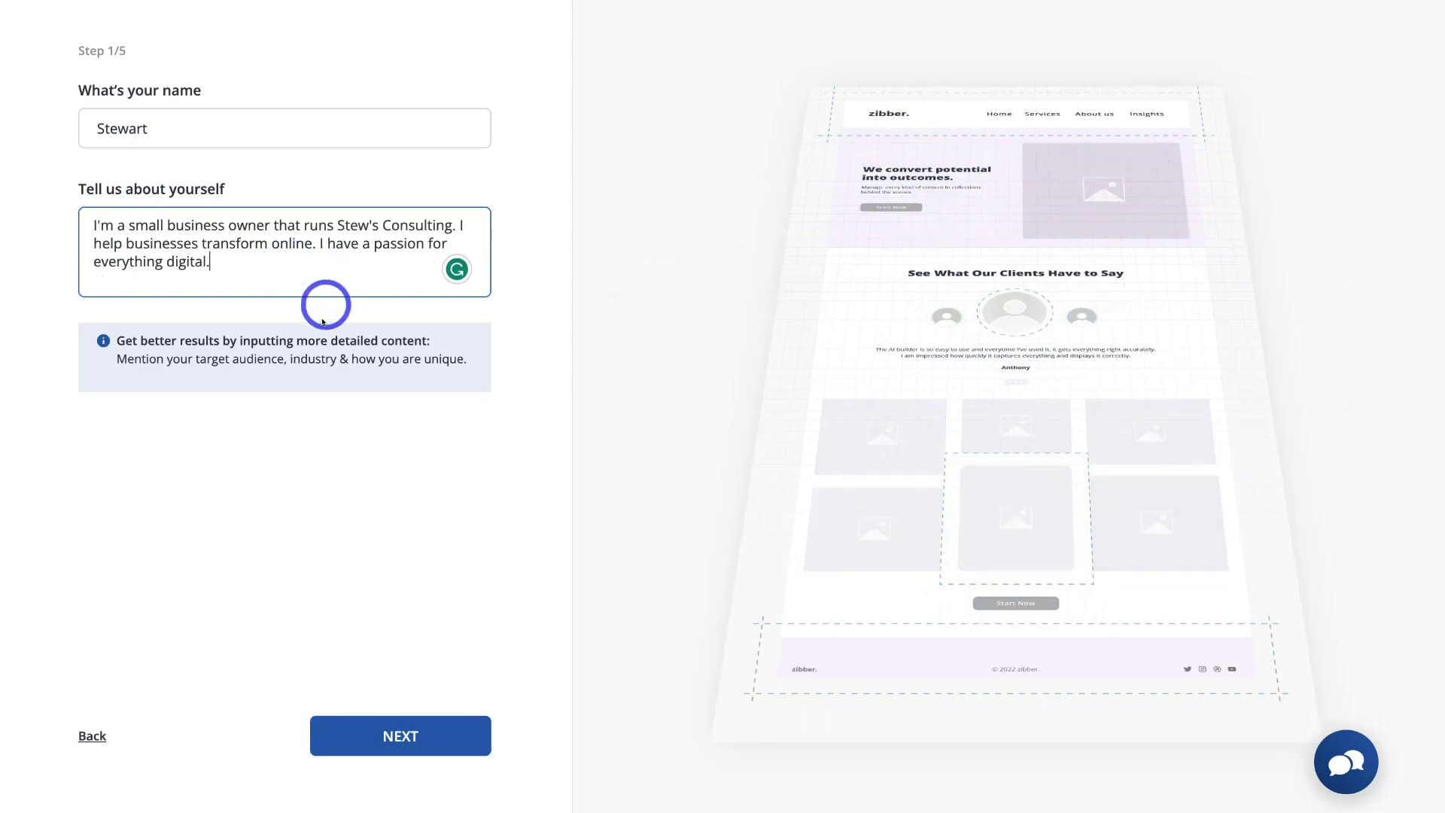
left_click(433, 735)
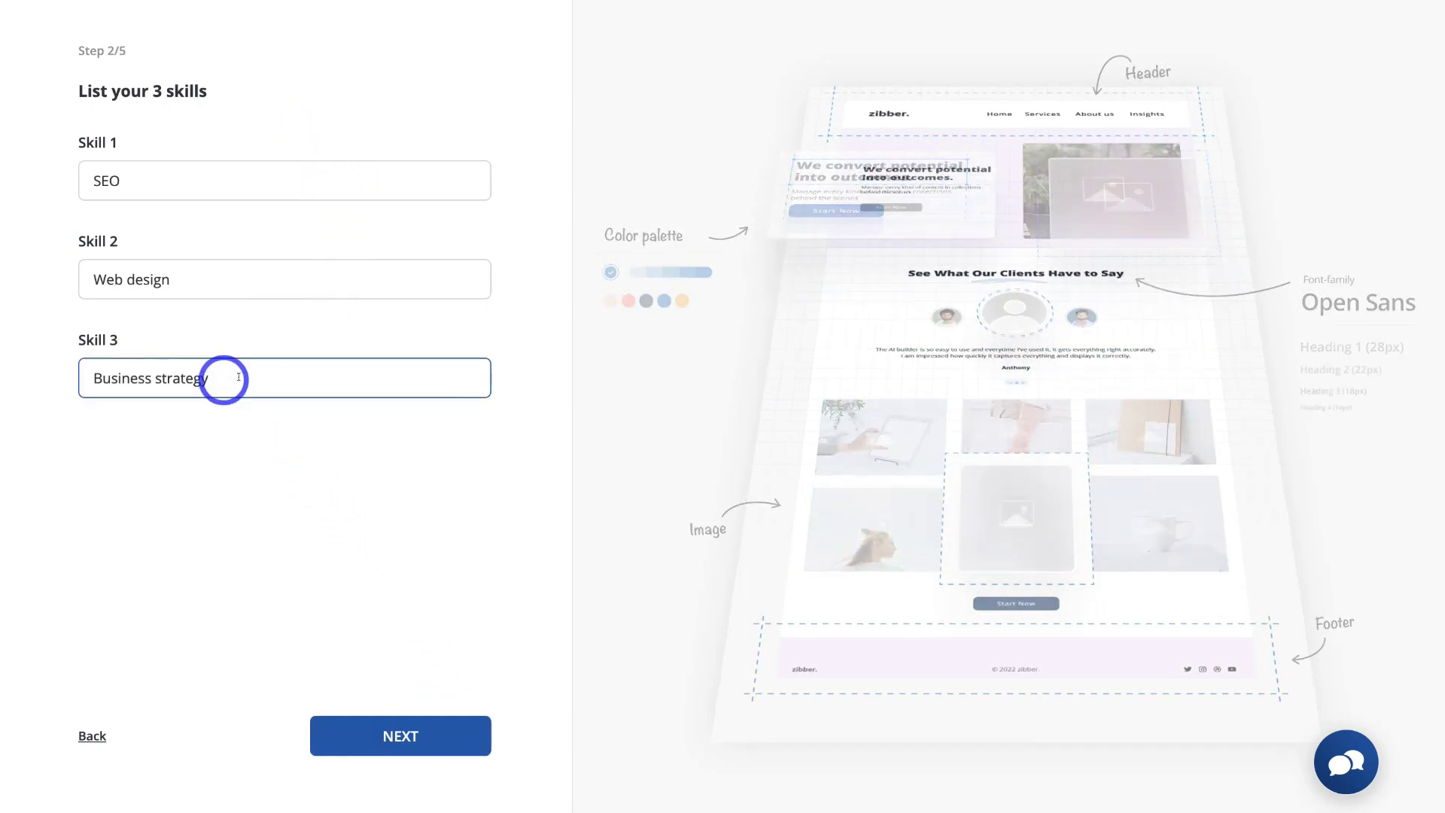
Get through the skills, services and contact steps, pick a Formal tone, and generate the site.
left_click(416, 727)
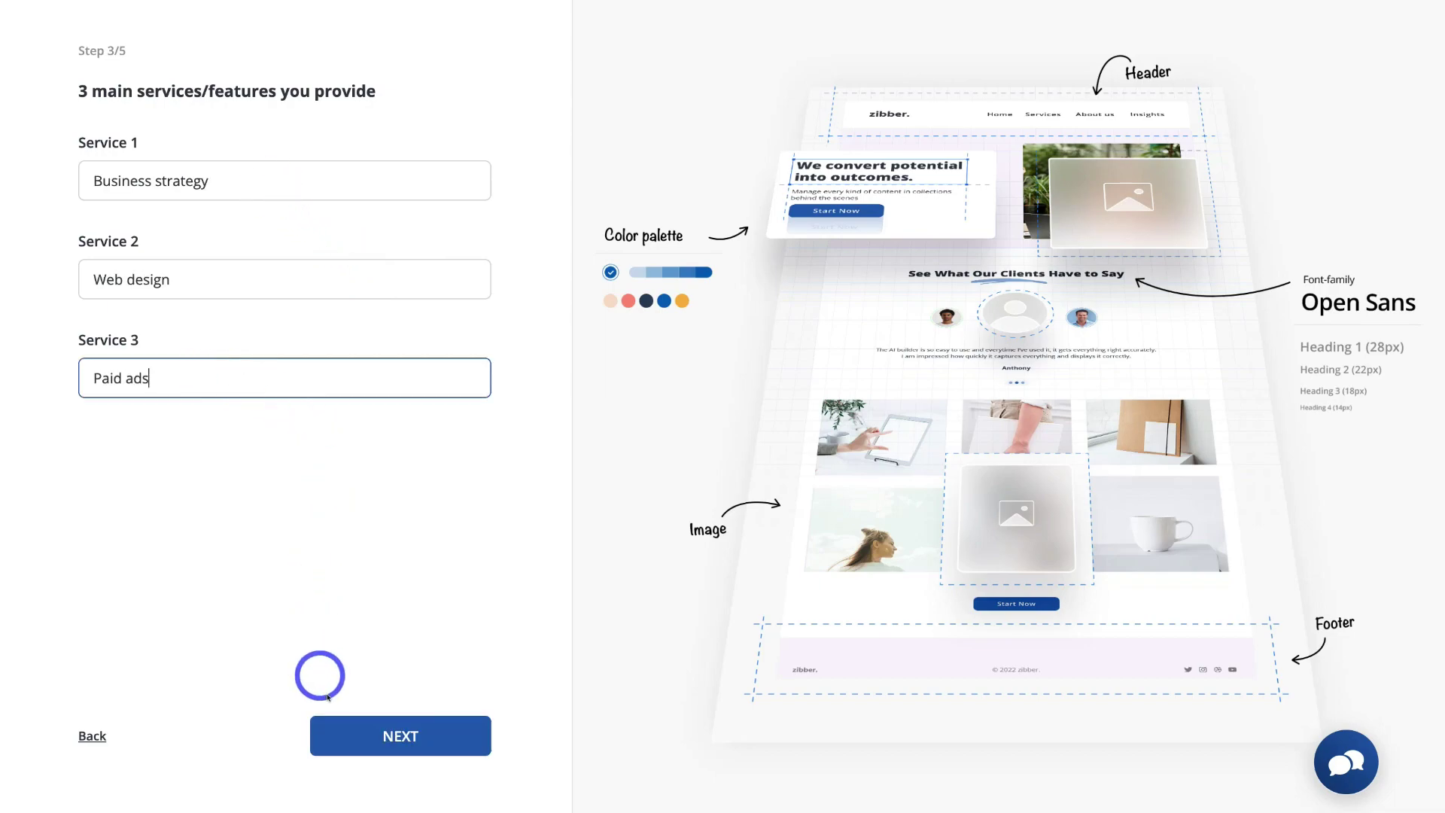
left_click(432, 735)
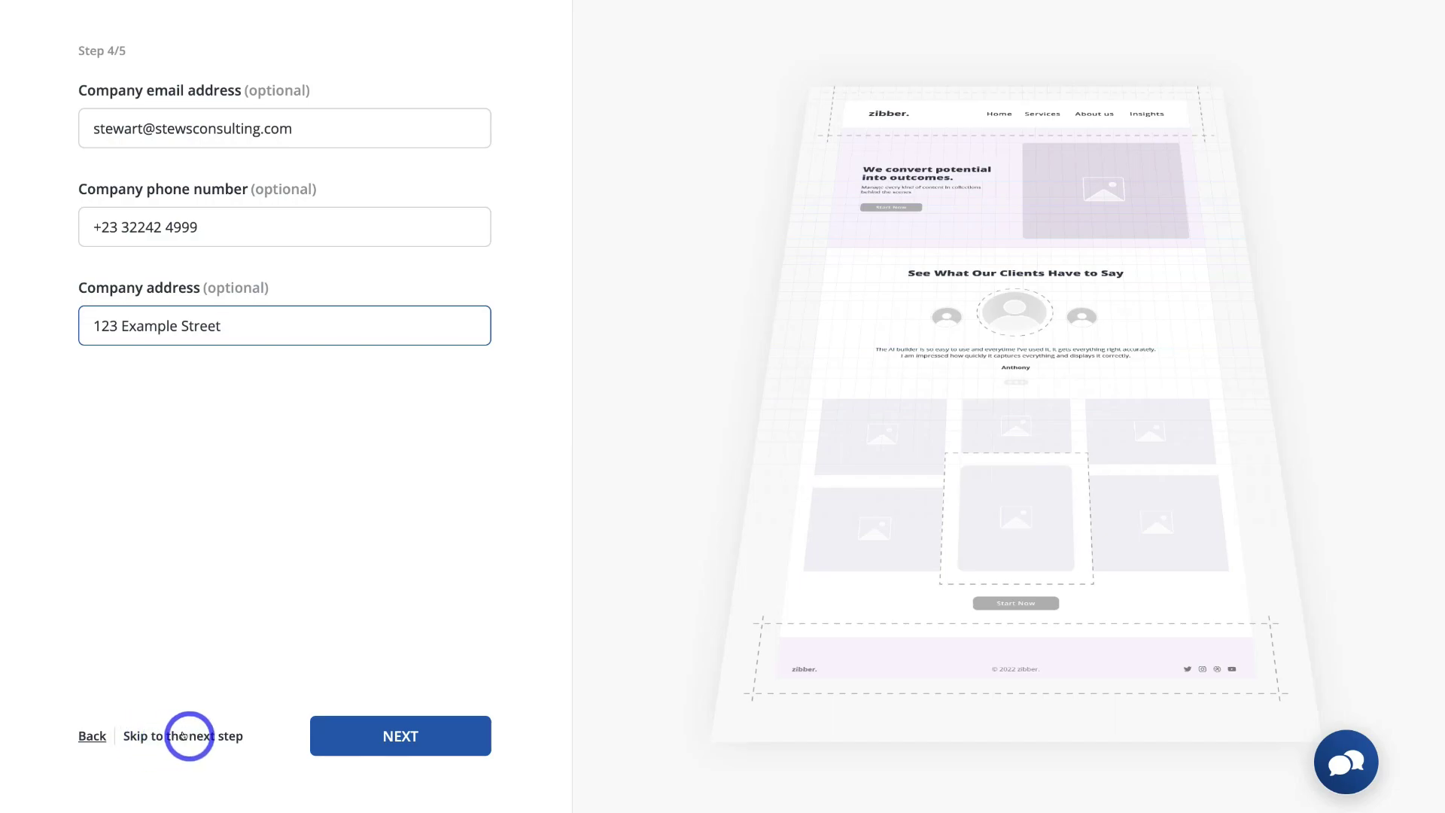
left_click(430, 734)
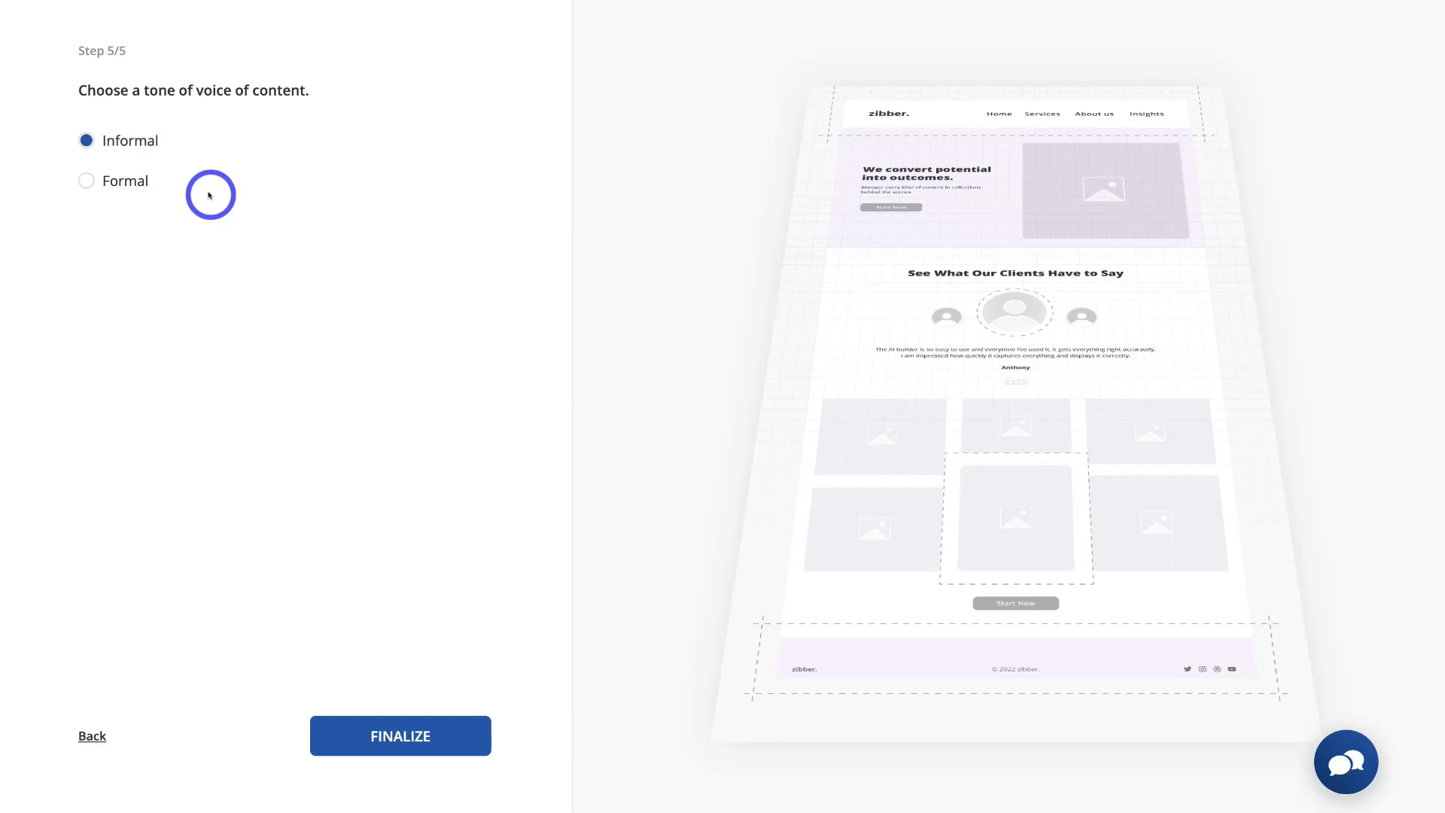
left_click(87, 181)
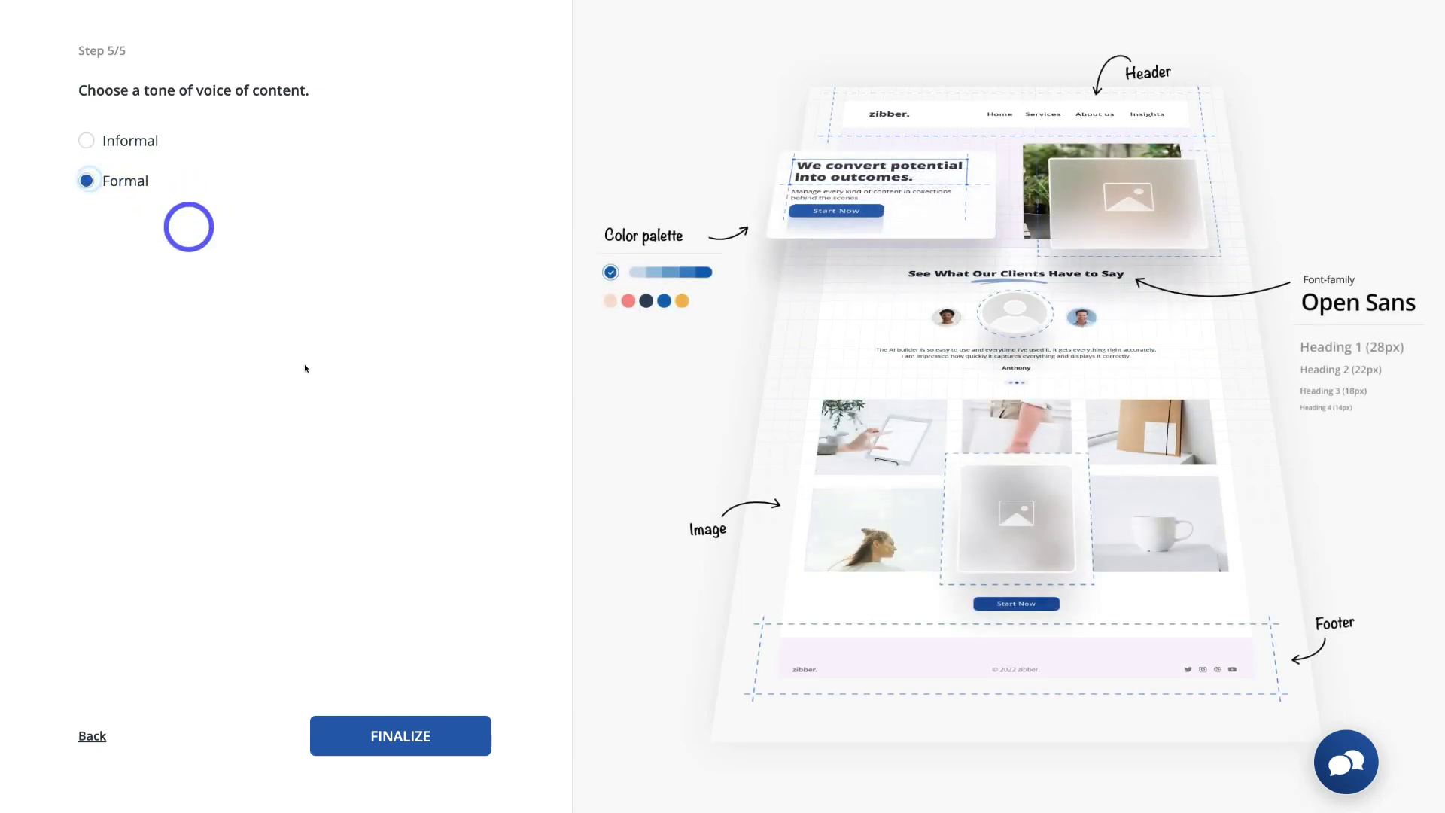
left_click(426, 743)
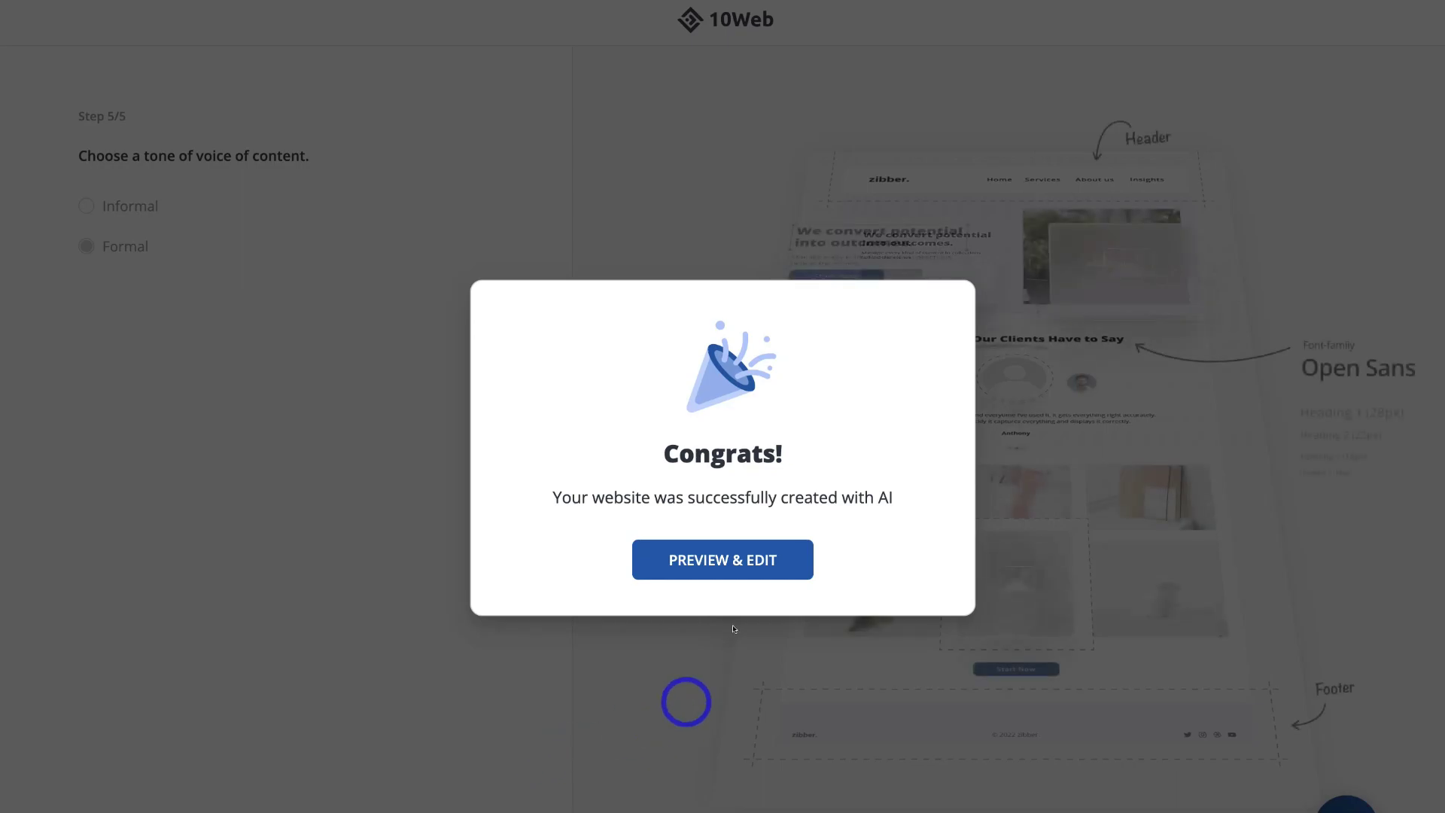
Open the generated site preview and scroll through its testimonials and Stay In Touch section.
left_click(764, 555)
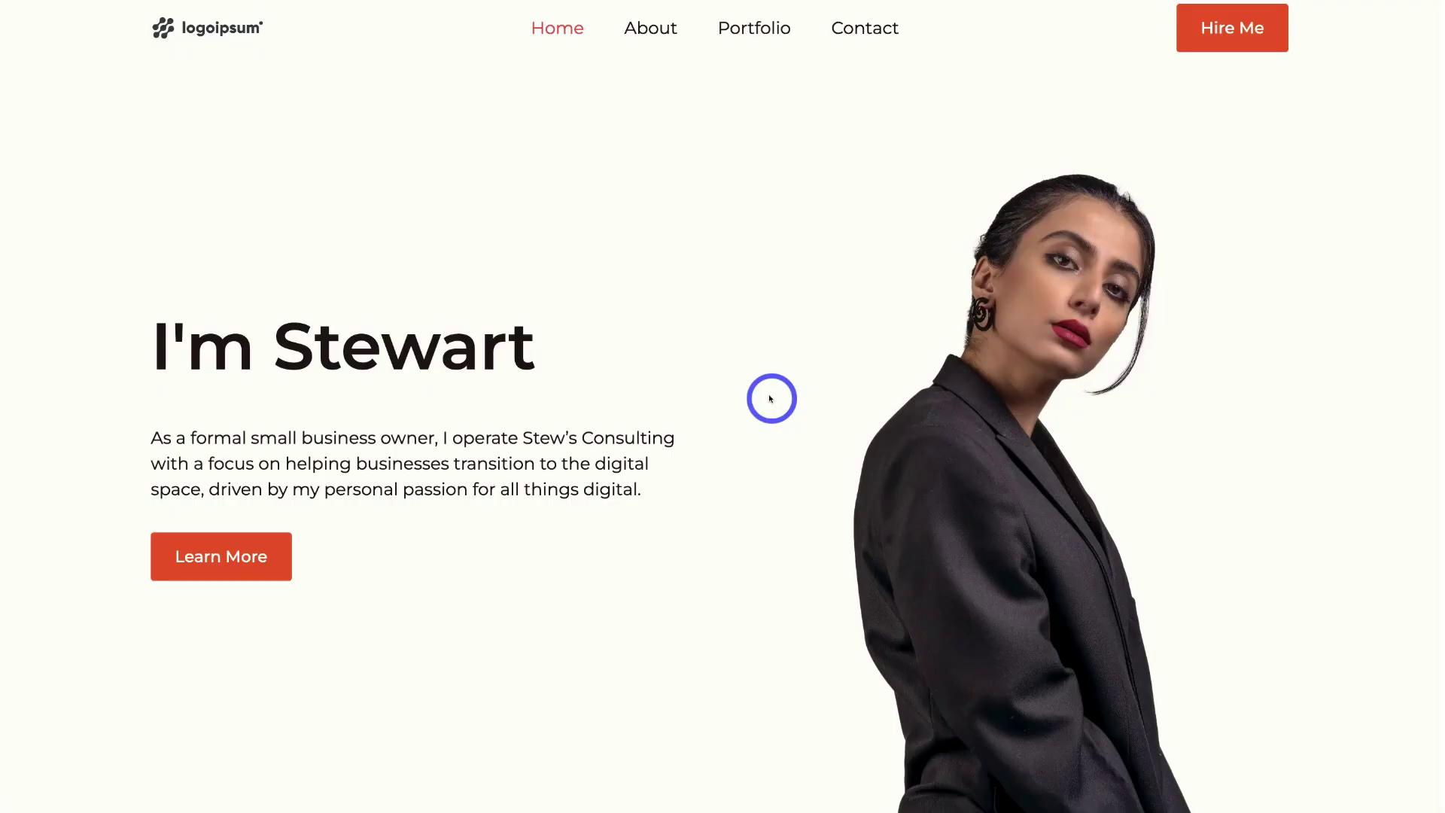
scroll(770, 398, "down", 8)
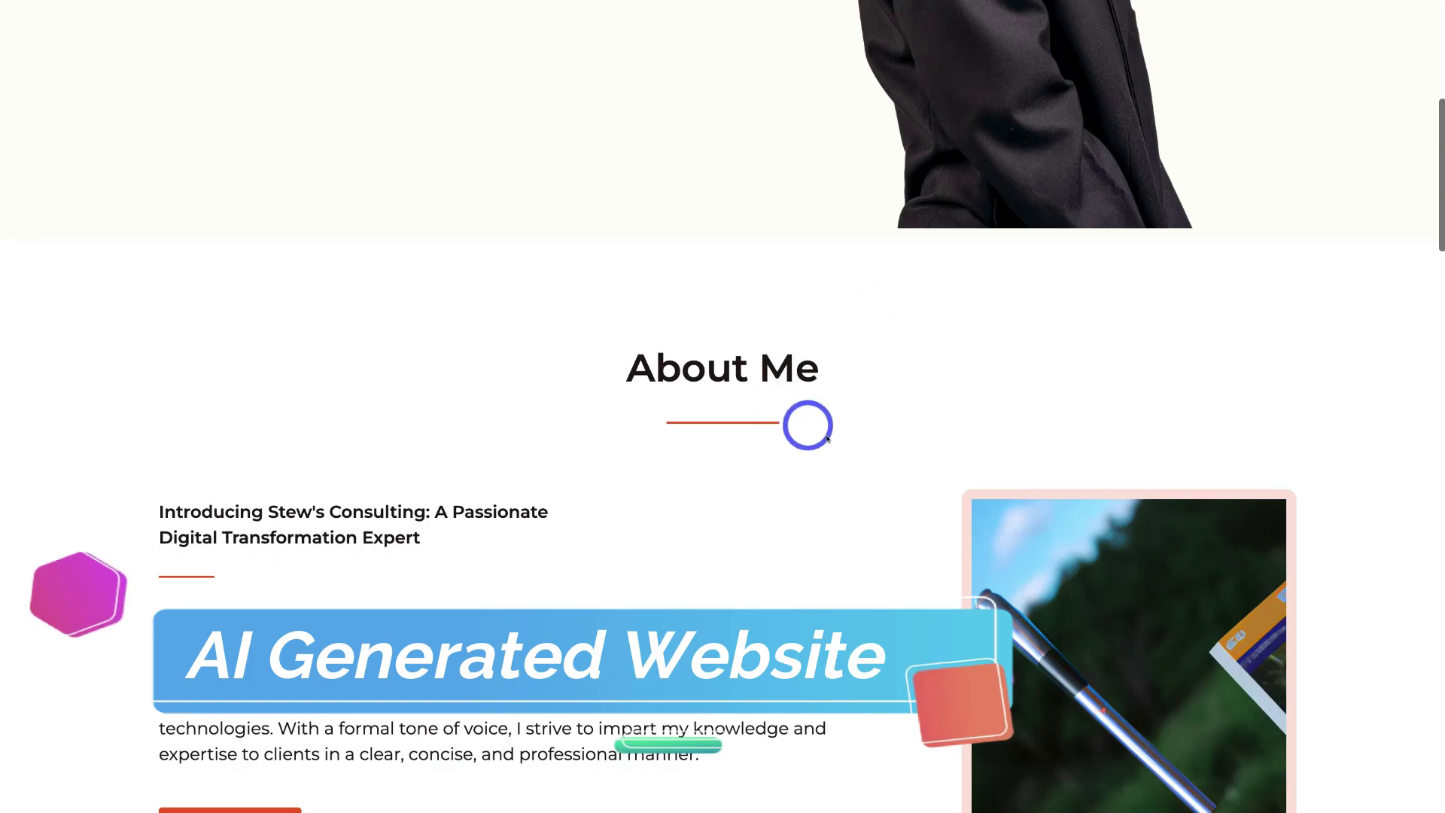
scroll(835, 441, "down", 2)
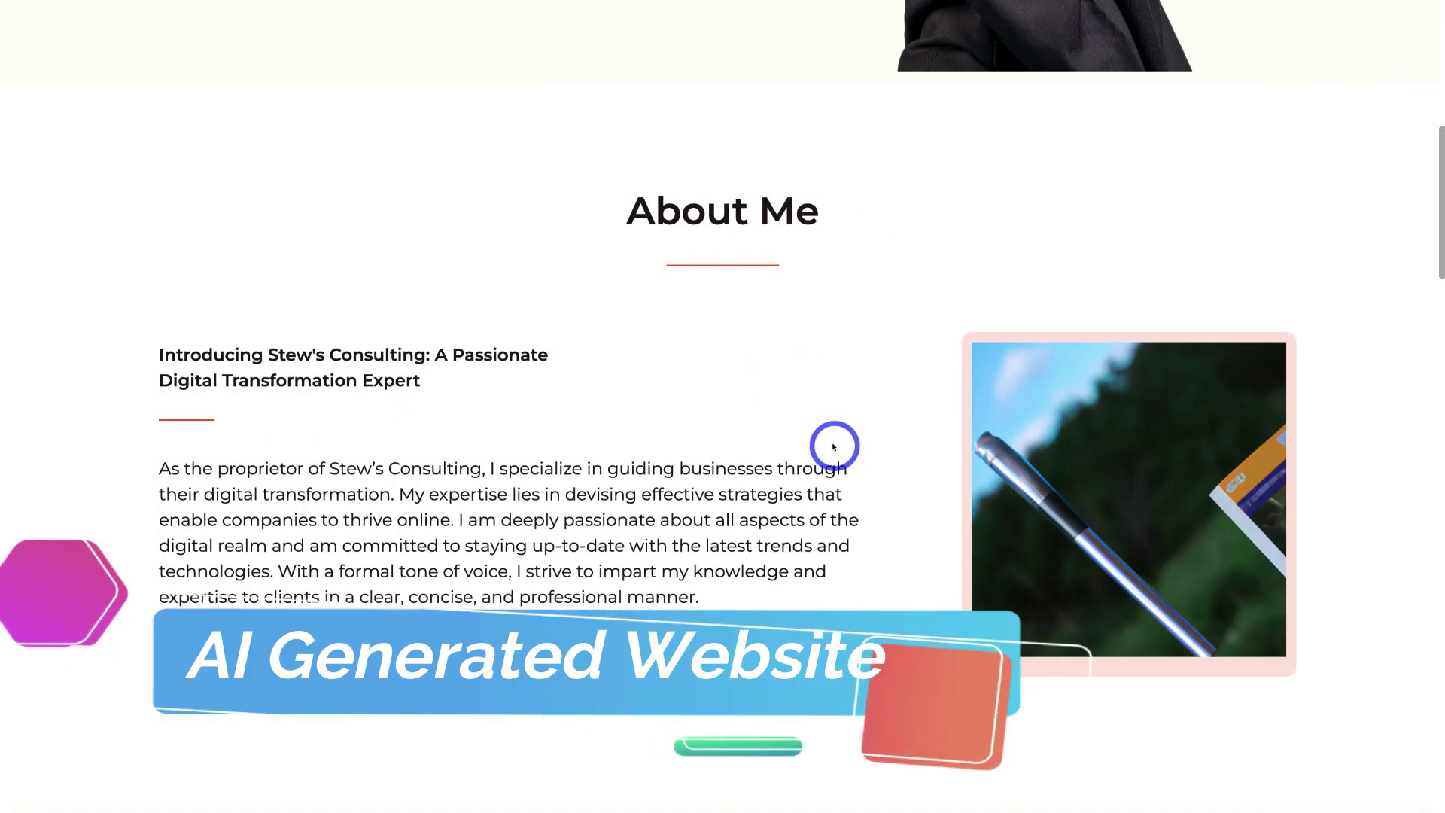
scroll(580, 711, "down", 1)
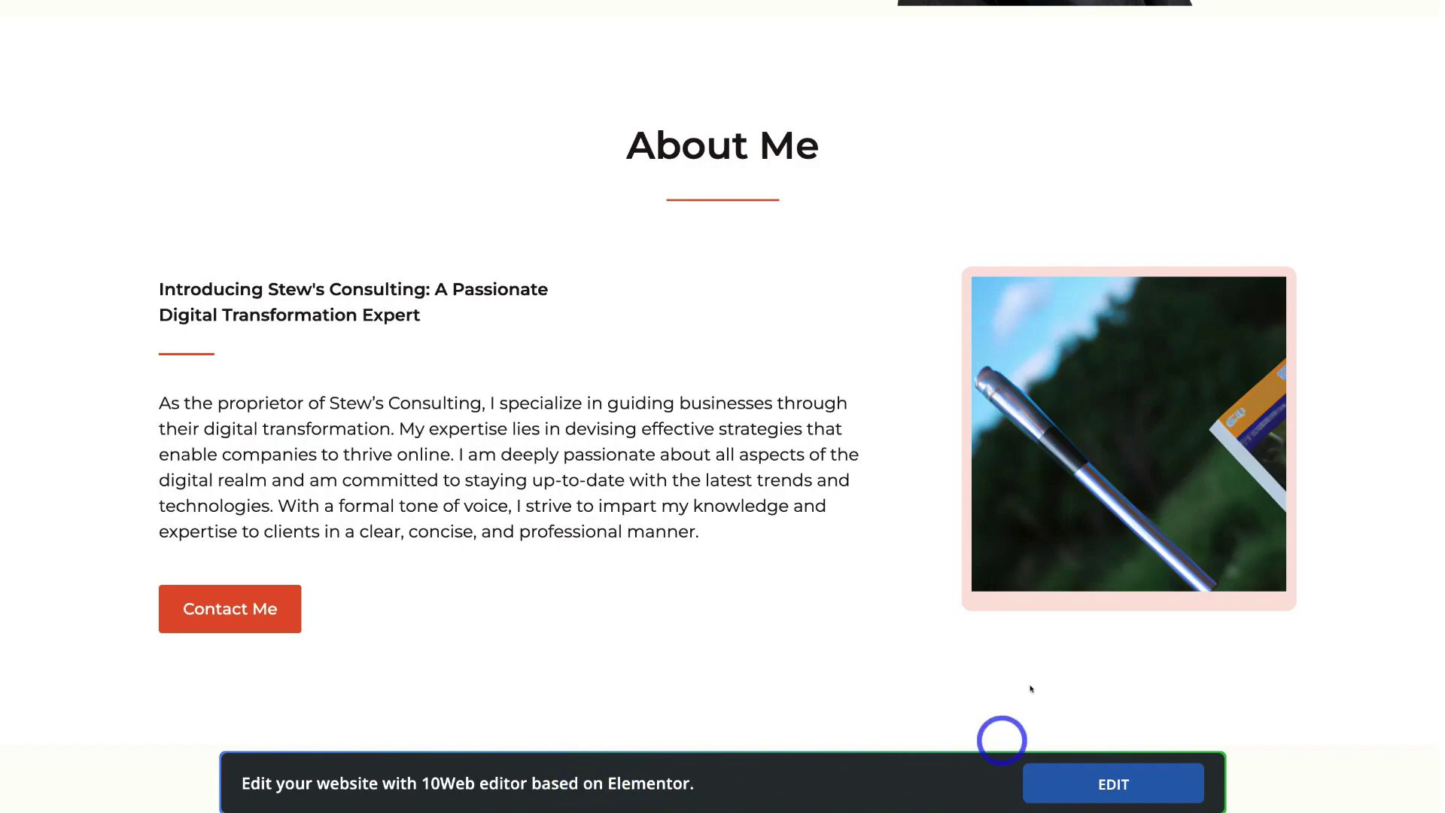
scroll(824, 654, "down", 3)
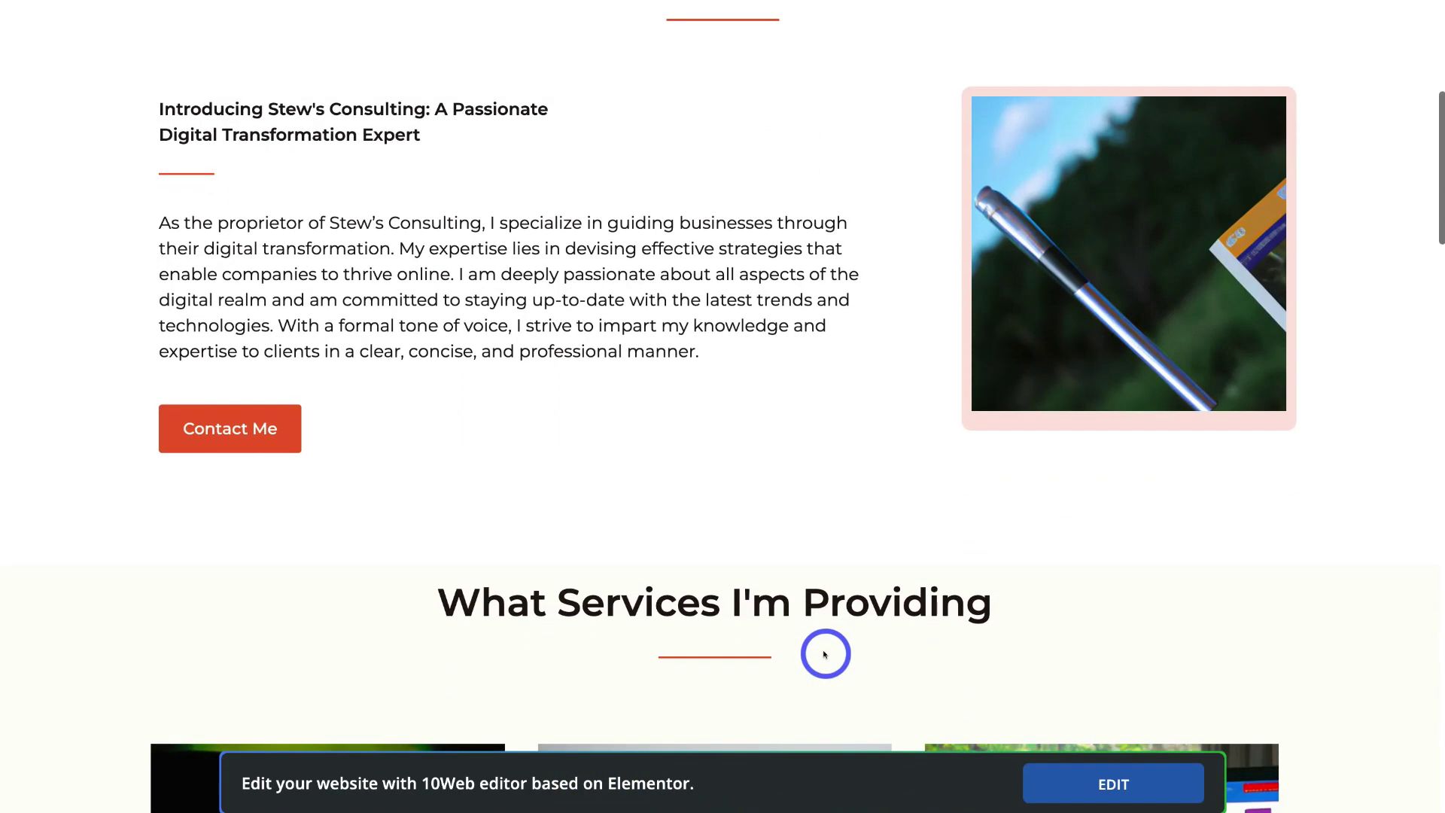
scroll(824, 654, "down", 9)
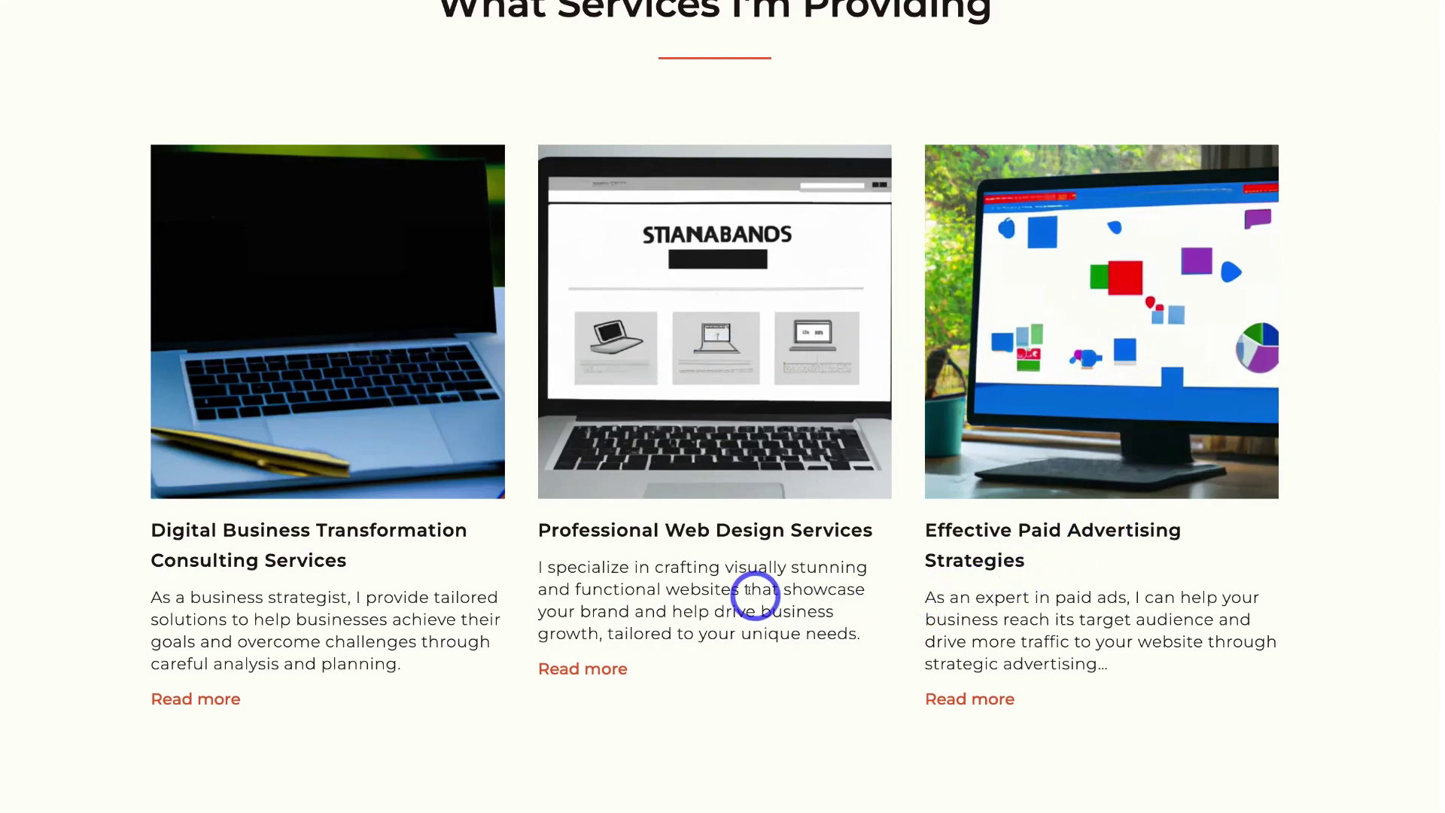
scroll(451, 586, "down", 1)
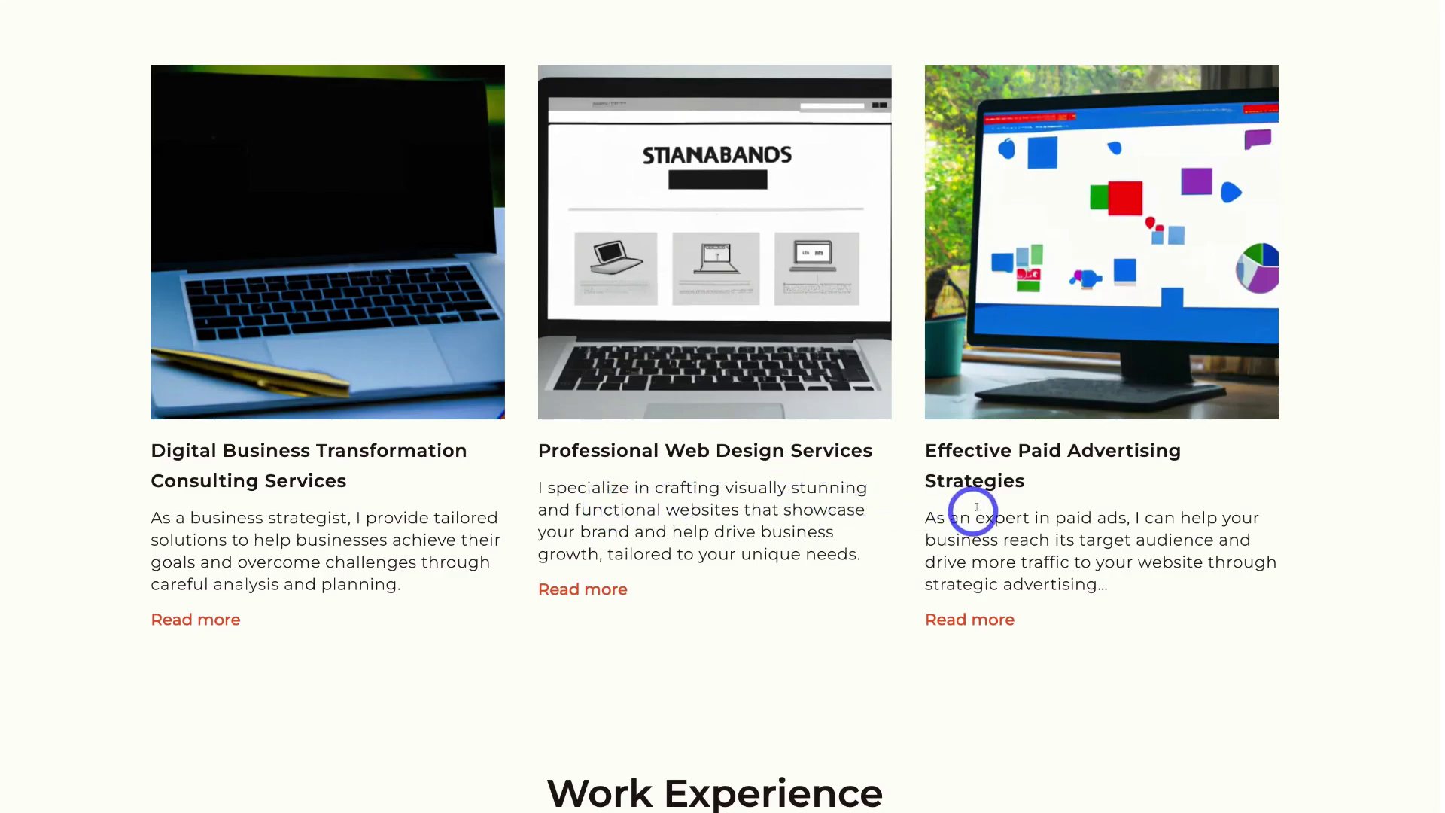
scroll(977, 510, "down", 9)
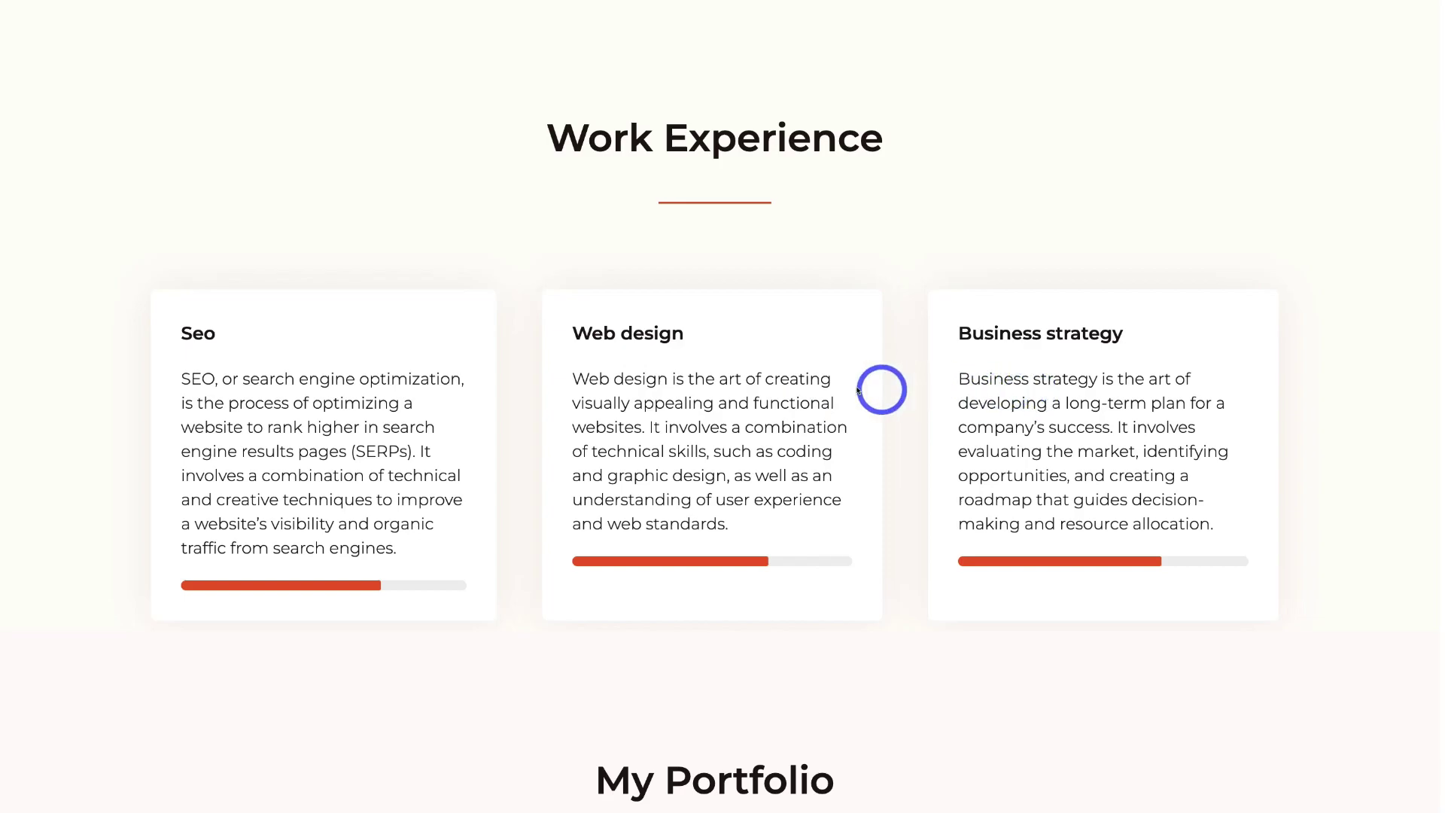
scroll(858, 389, "down", 7)
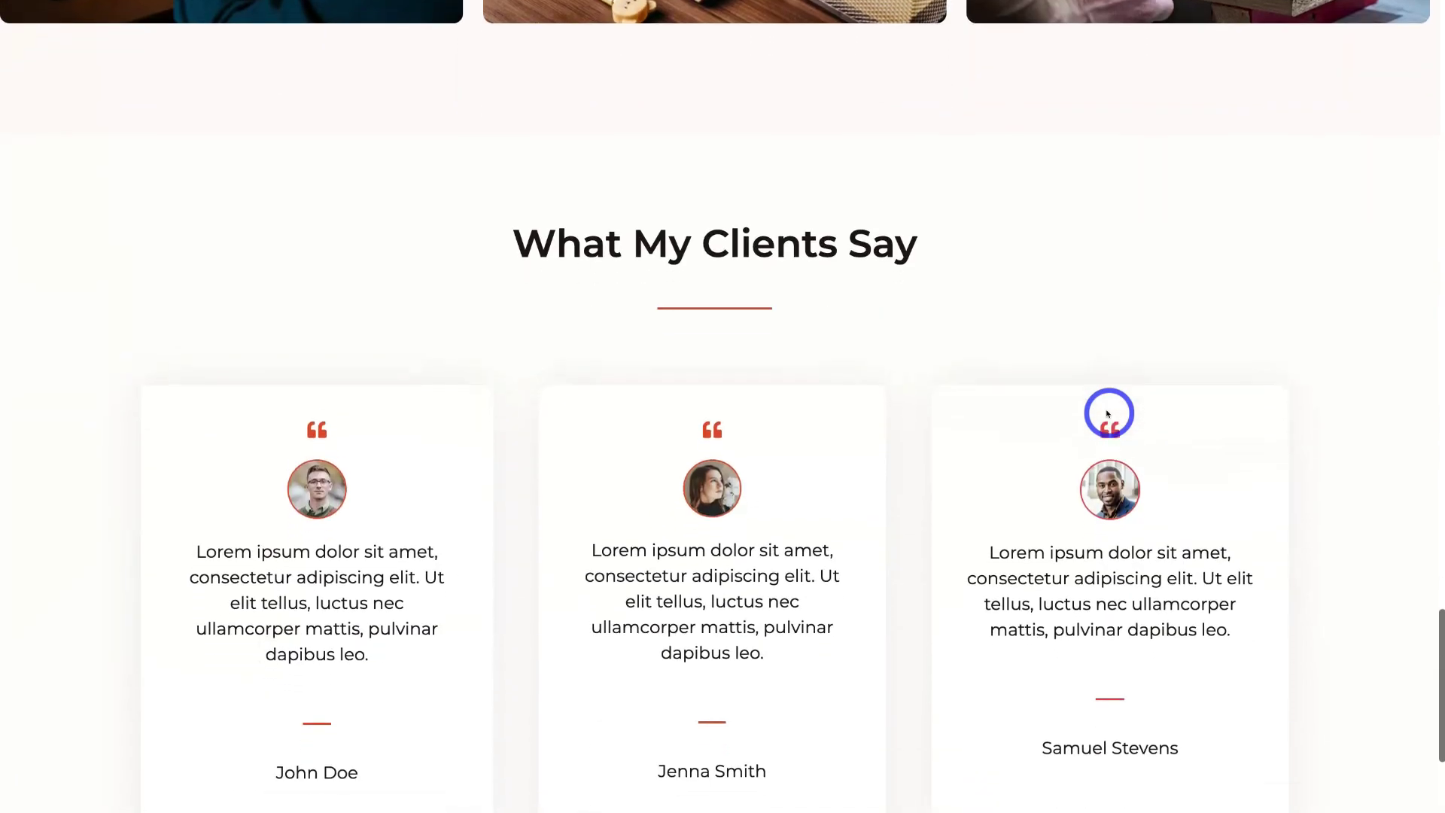
scroll(756, 280, "down", 1)
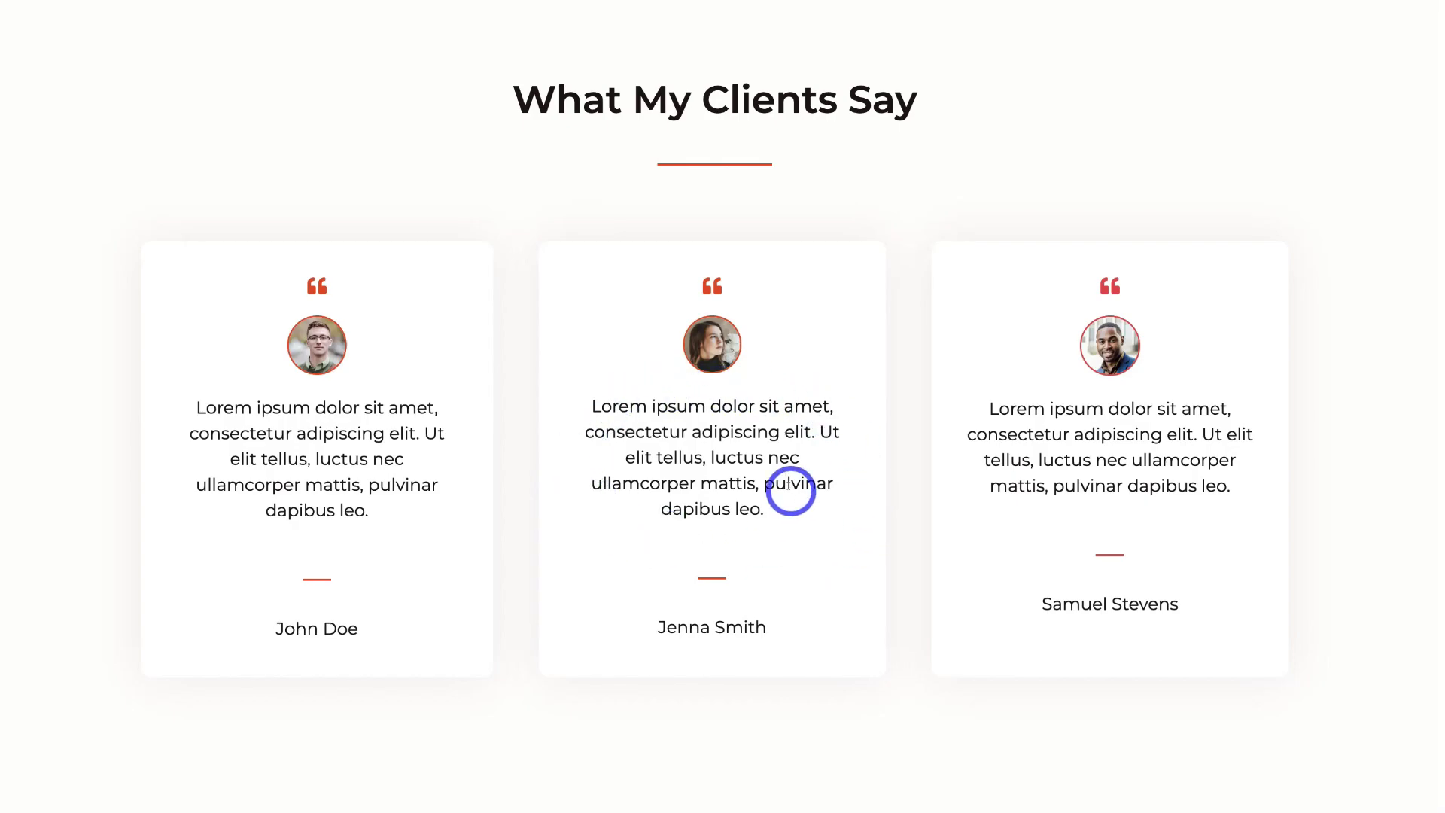
scroll(788, 485, "down", 8)
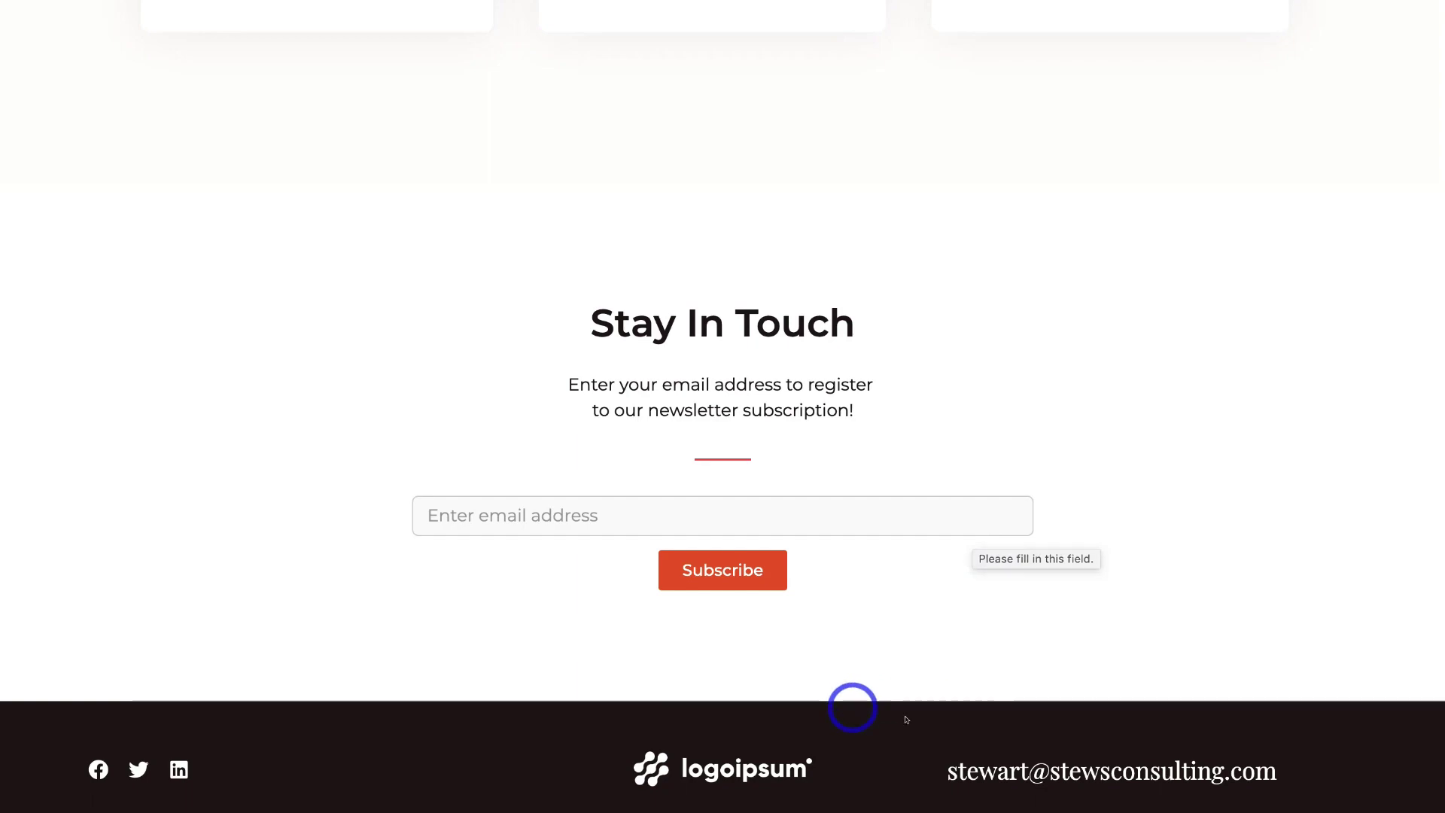
scroll(995, 723, "up", 20)
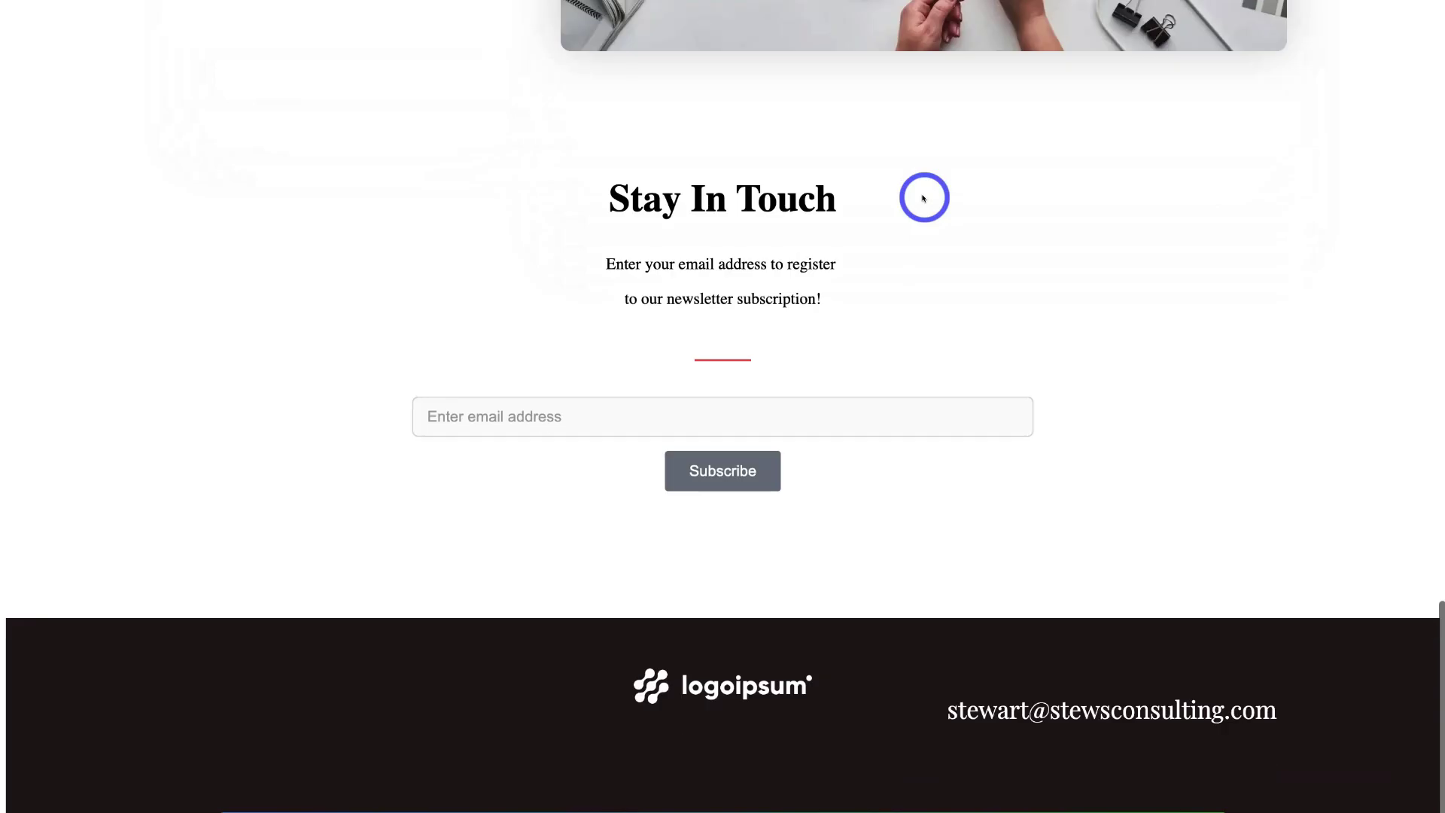
Go to the About page and scroll through its intro, My Services skill bars and testimonials.
scroll(922, 197, "up", 10)
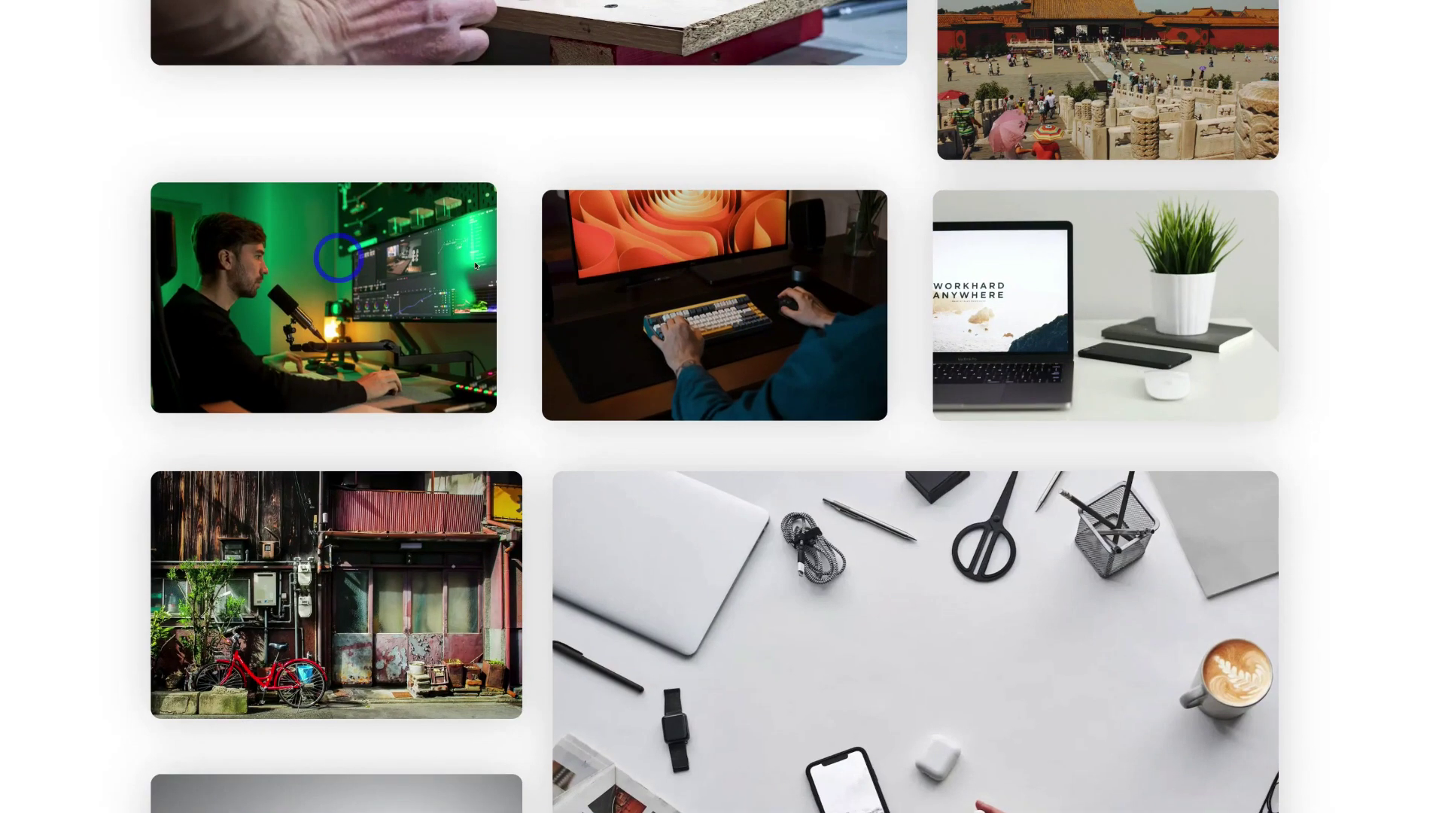
scroll(658, 153, "up", 3)
scroll(658, 153, "up", 5)
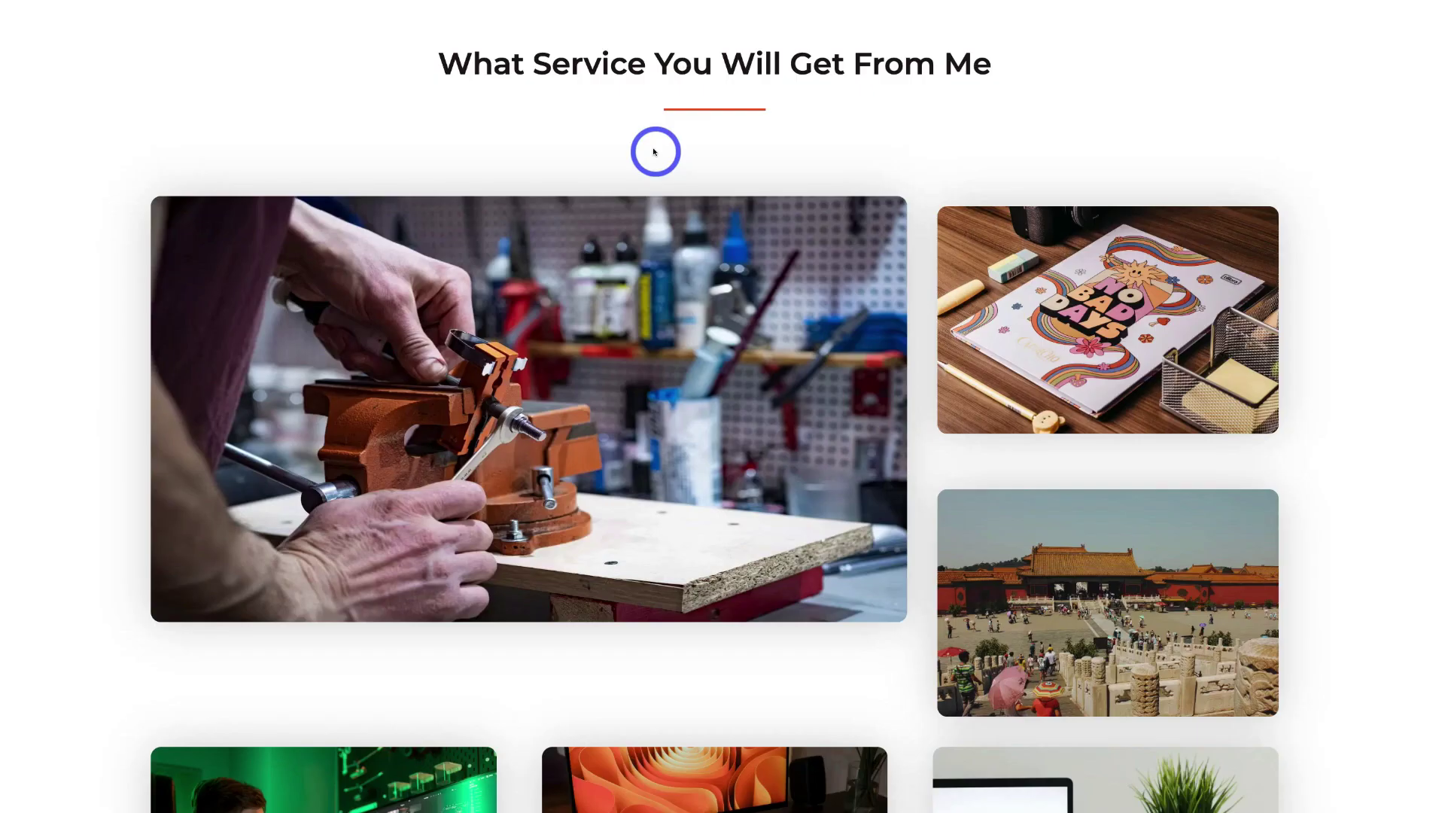
scroll(654, 150, "up", 5)
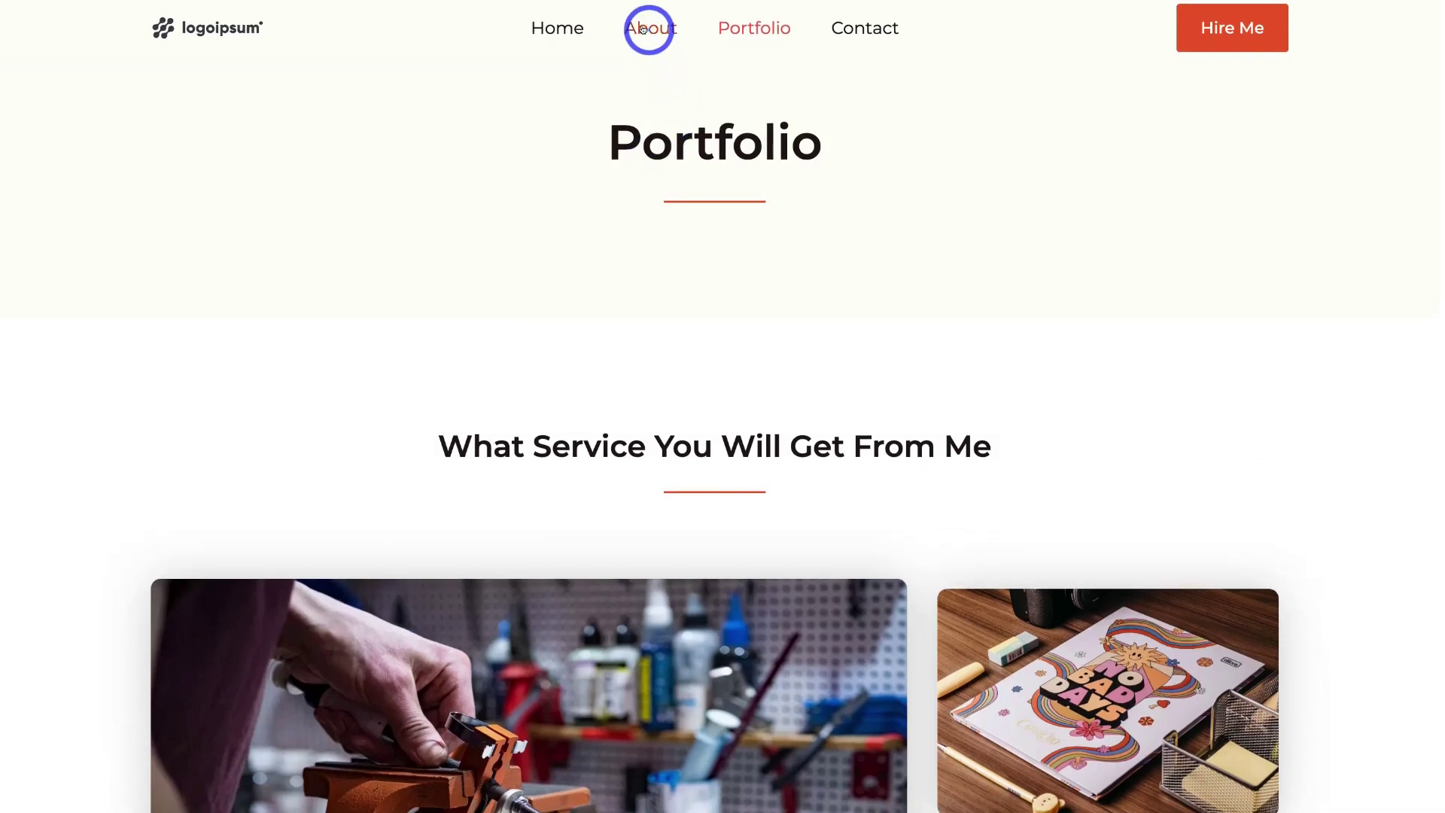
left_click(642, 28)
scroll(645, 25, "down", 4)
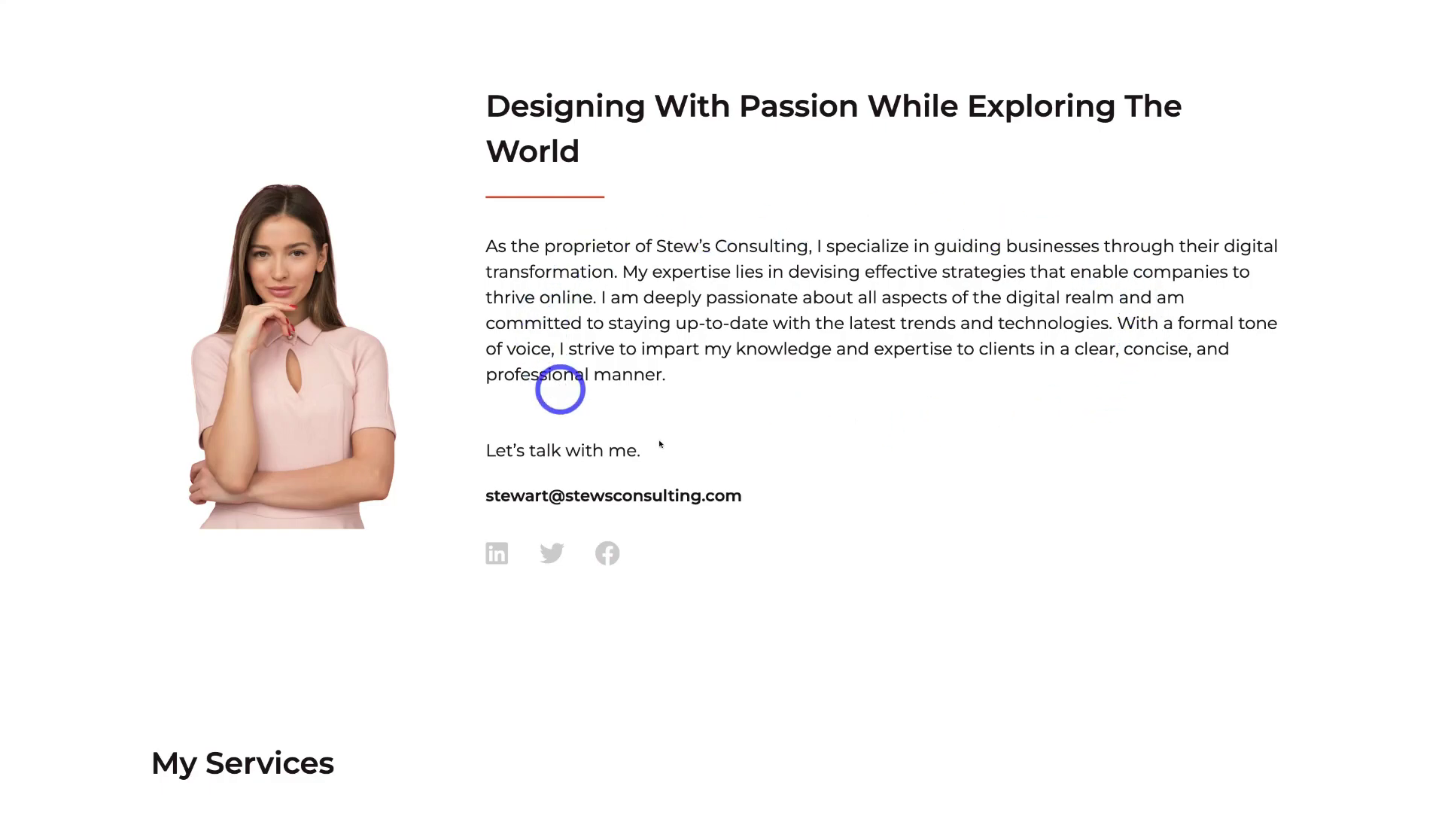
scroll(783, 489, "down", 2)
scroll(783, 454, "down", 14)
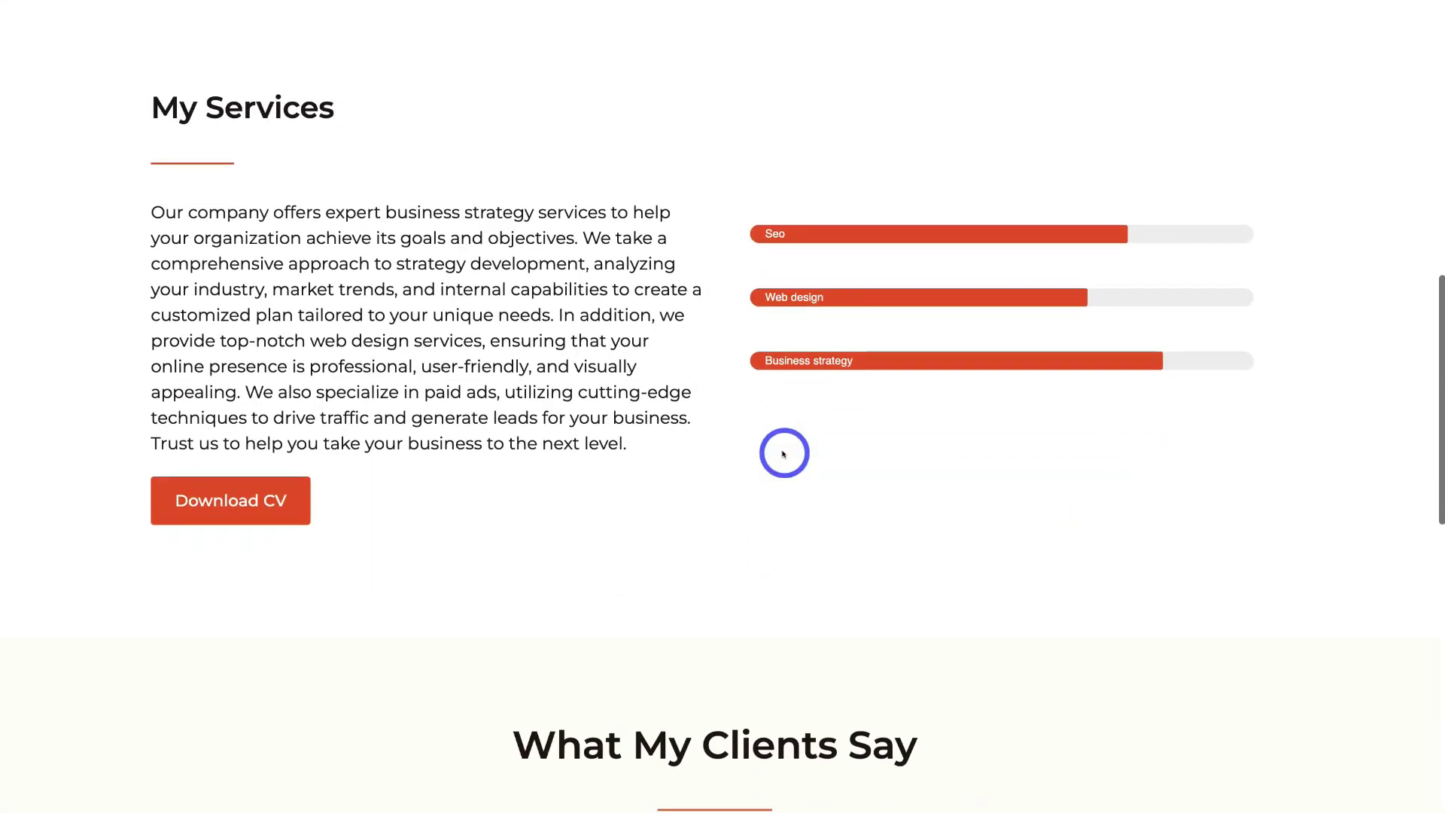
scroll(783, 454, "down", 7)
scroll(783, 454, "up", 20)
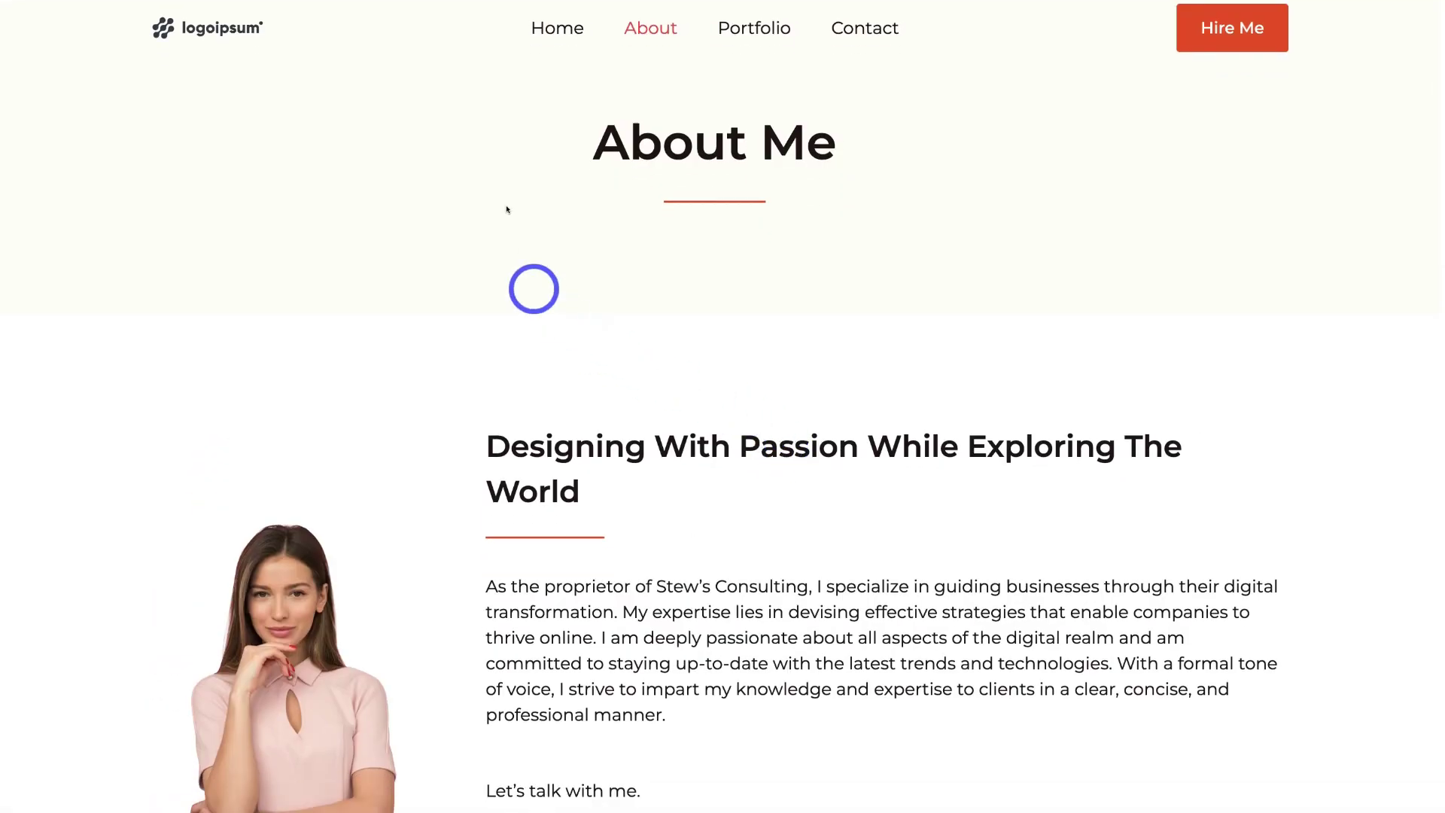
Return to Home, enter edit mode, and bring up the free 7-day 10Web Pro trial.
left_click(544, 25)
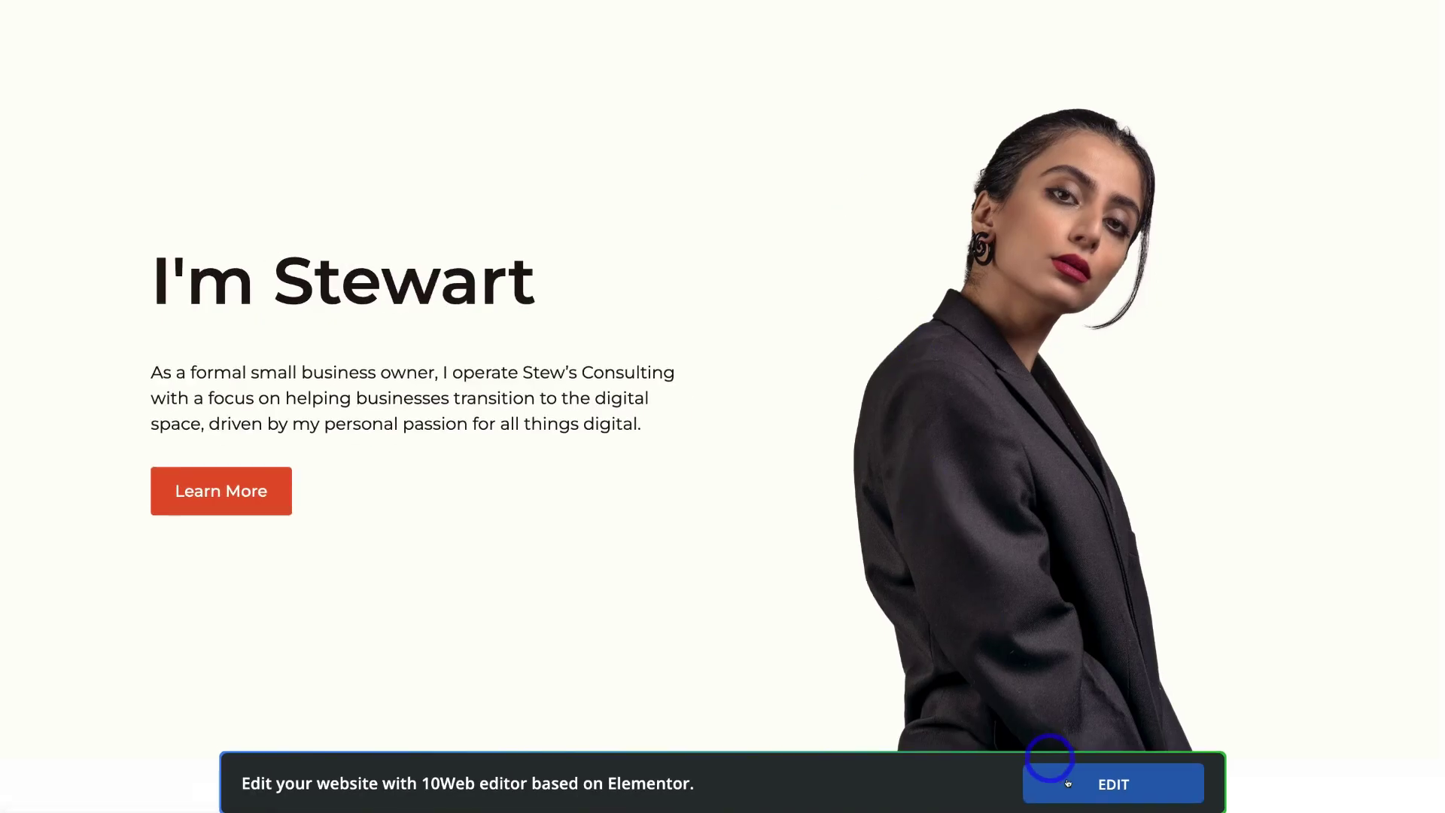
left_click(1082, 788)
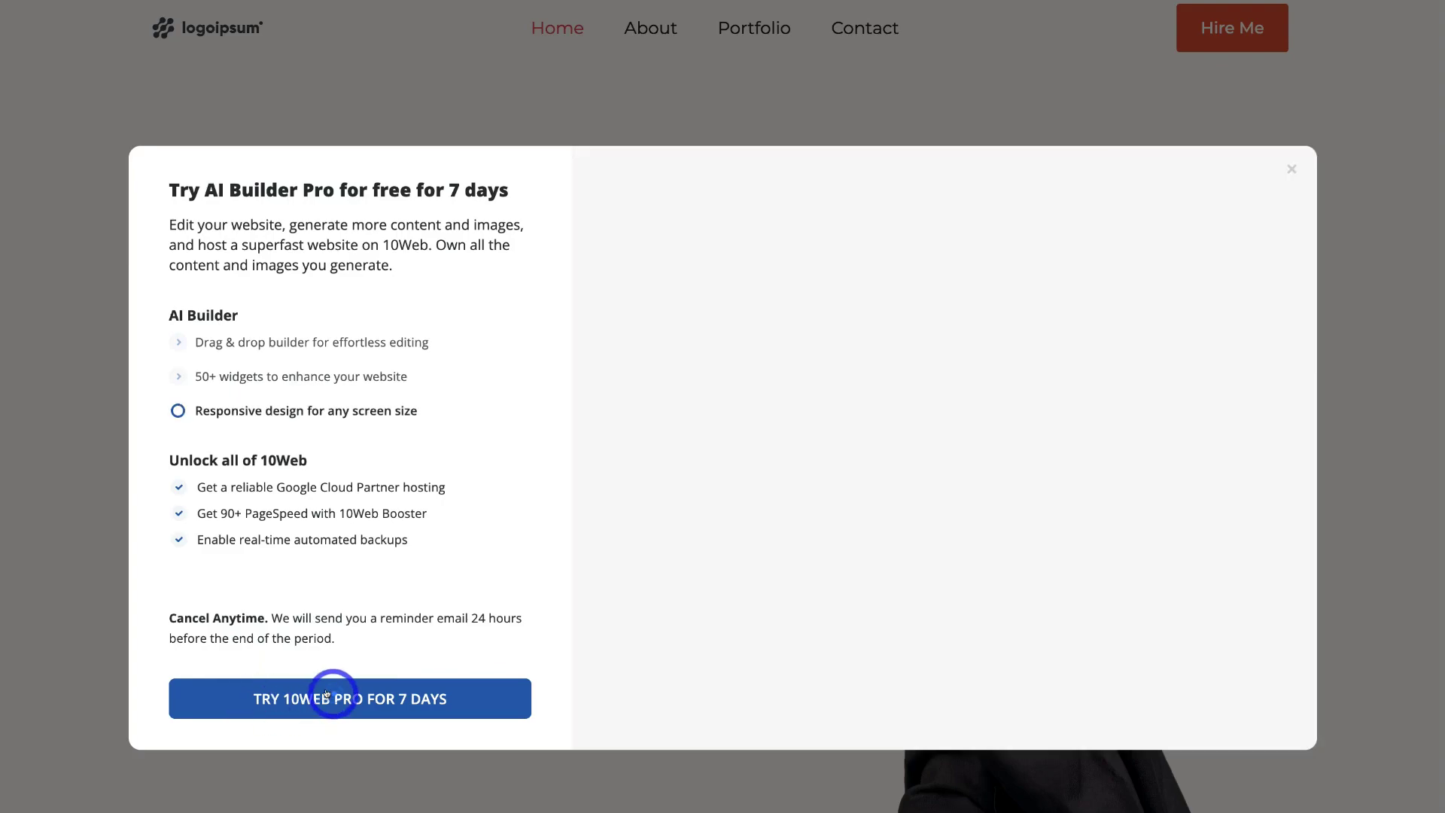
left_click(326, 692)
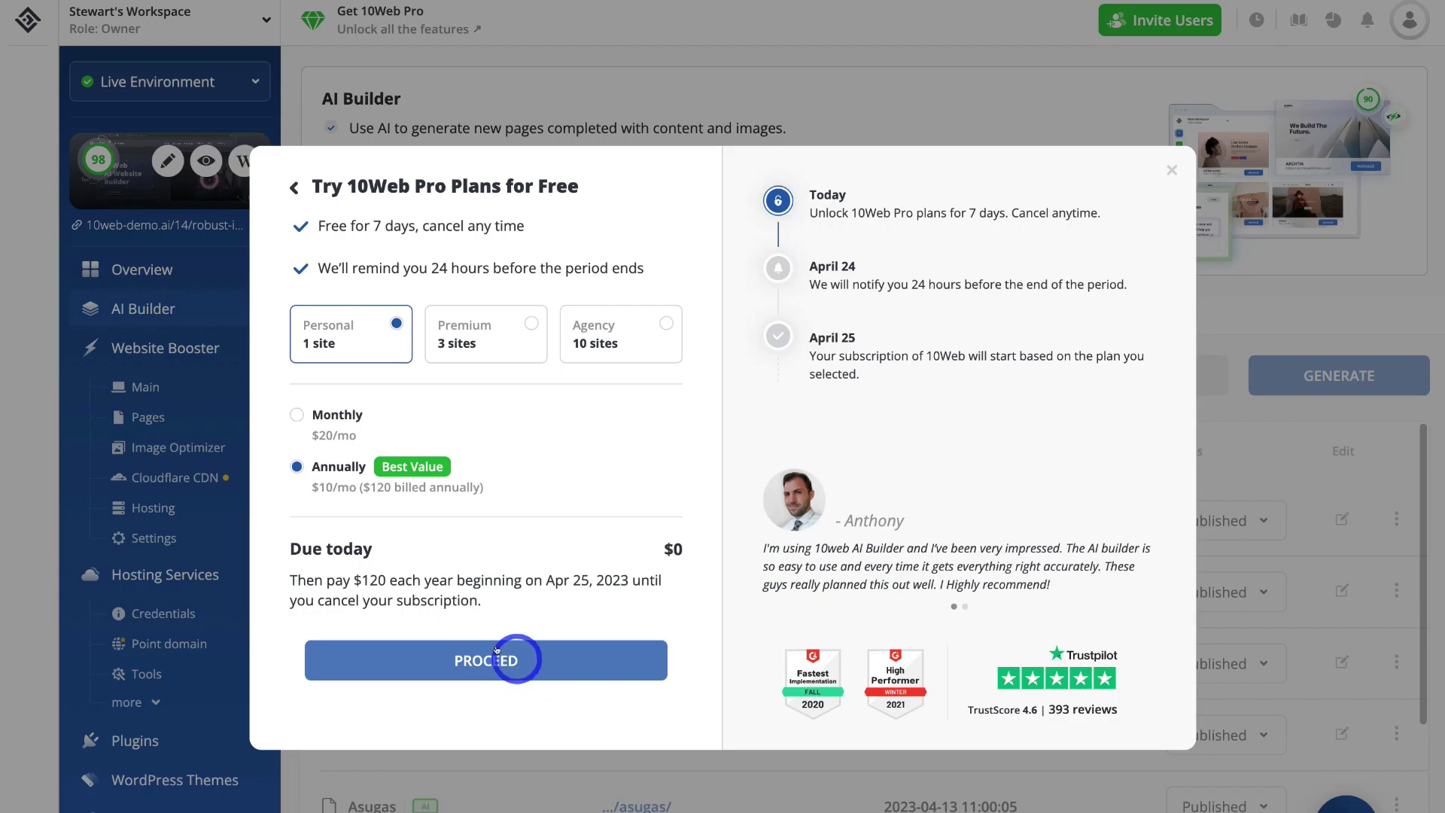
Proceed with the Personal plan billed annually to start the Pro trial.
left_click(502, 668)
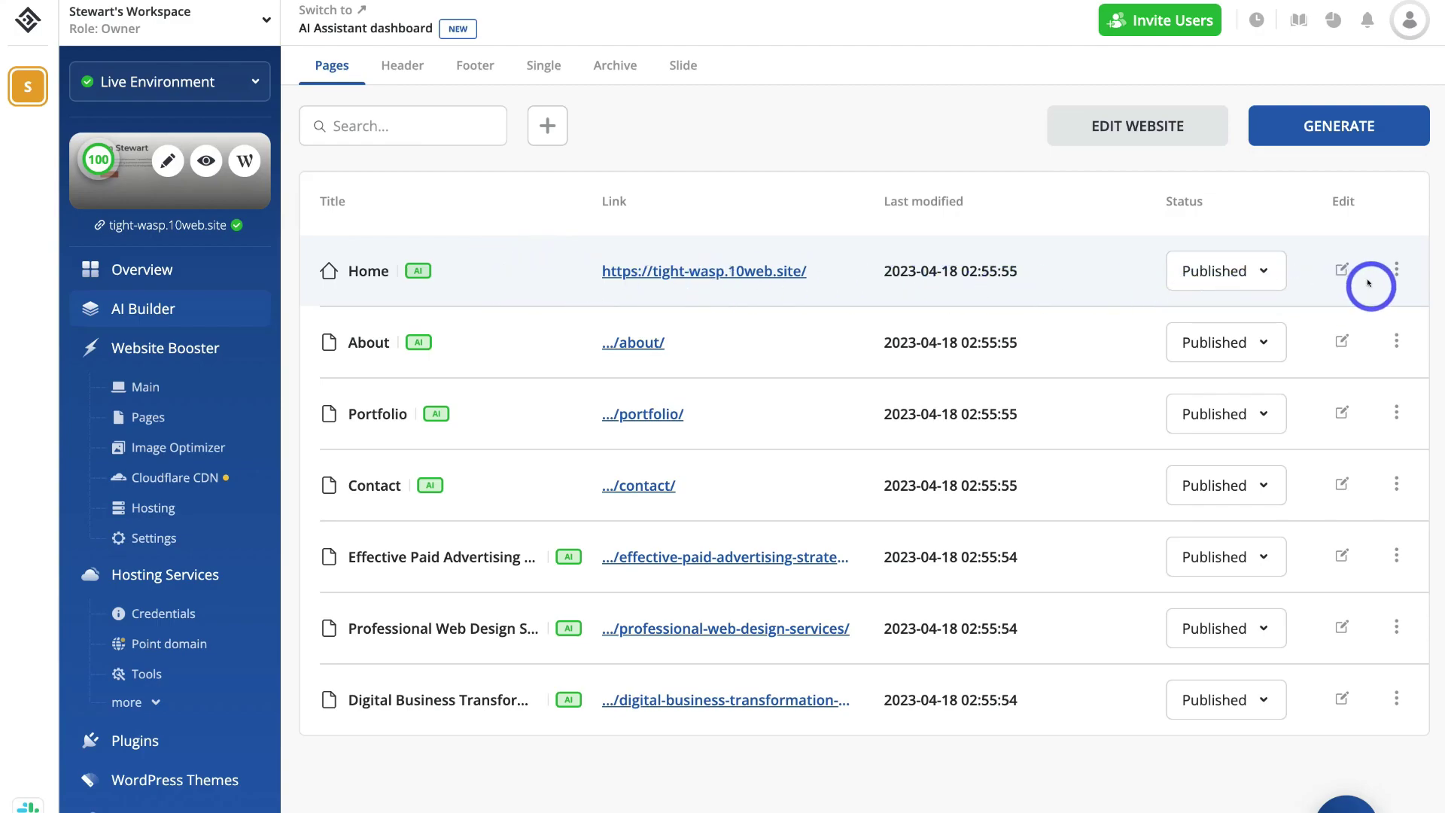
Open the Home page in the builder and expand its first Section and Column in the Navigator.
left_click(1342, 271)
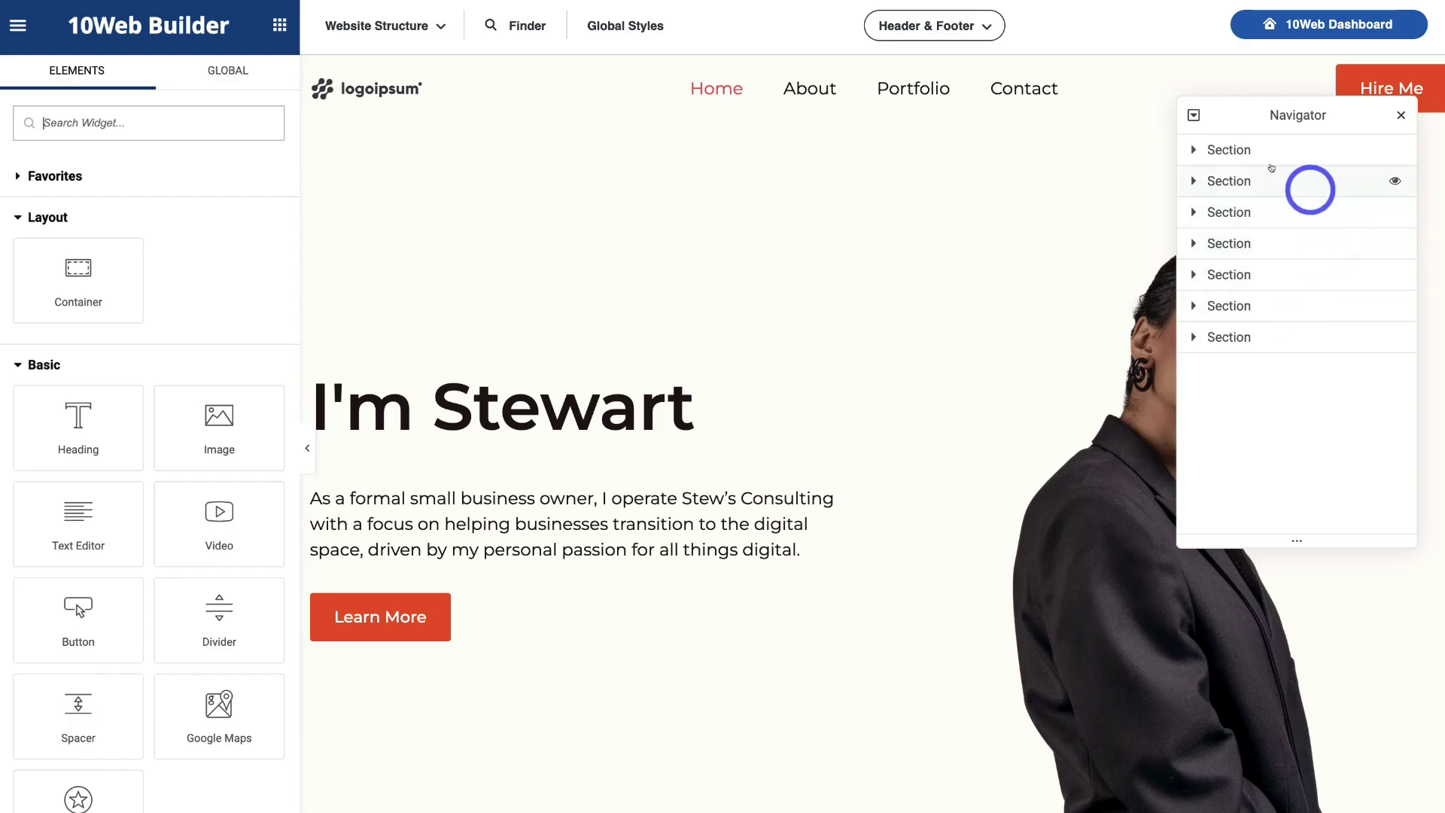
left_click(1193, 149)
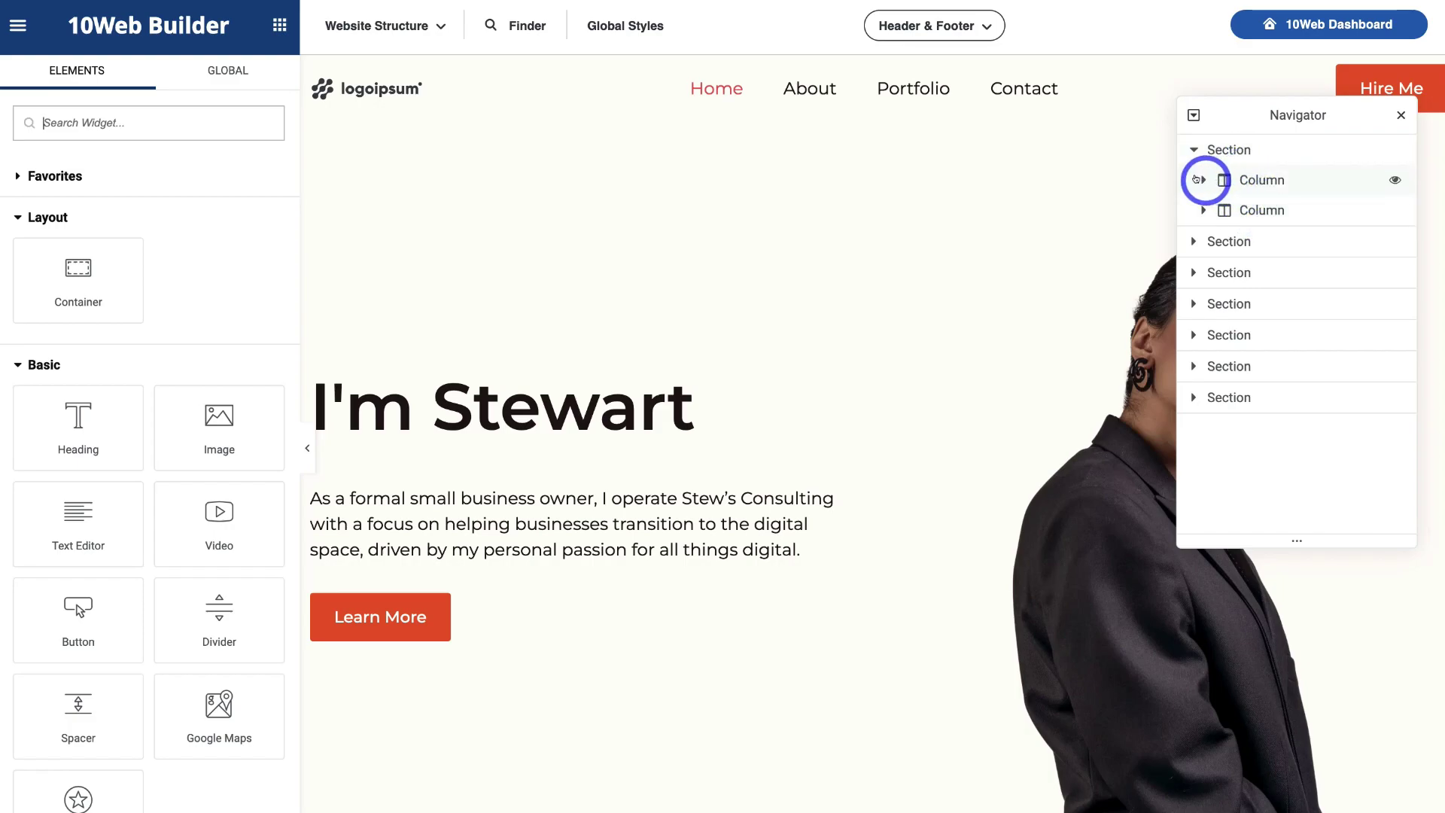
left_click(1203, 179)
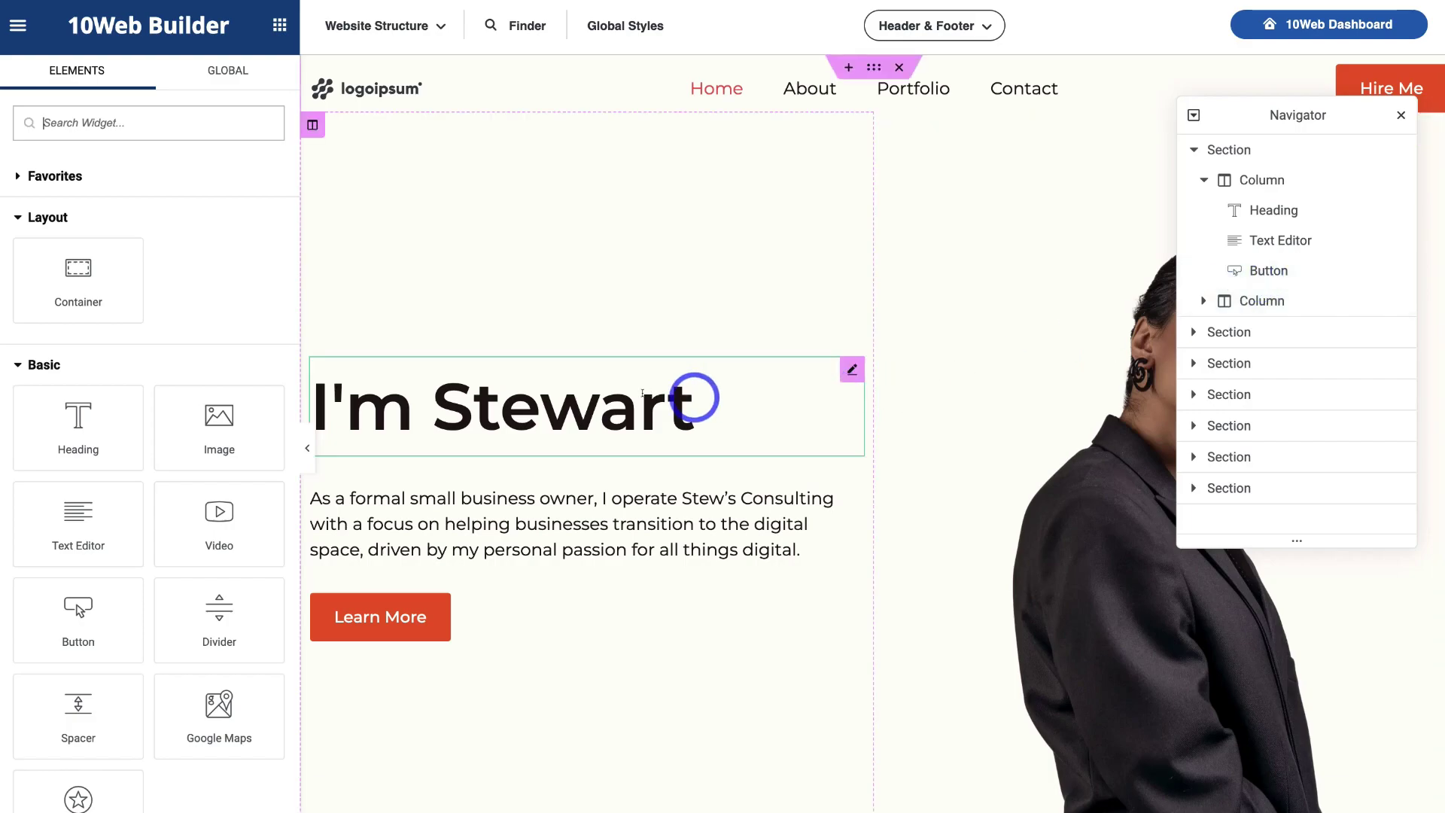
Replace the hero heading's "I'm" greeting with the owner's full name, then select the intro paragraph.
left_click(695, 417)
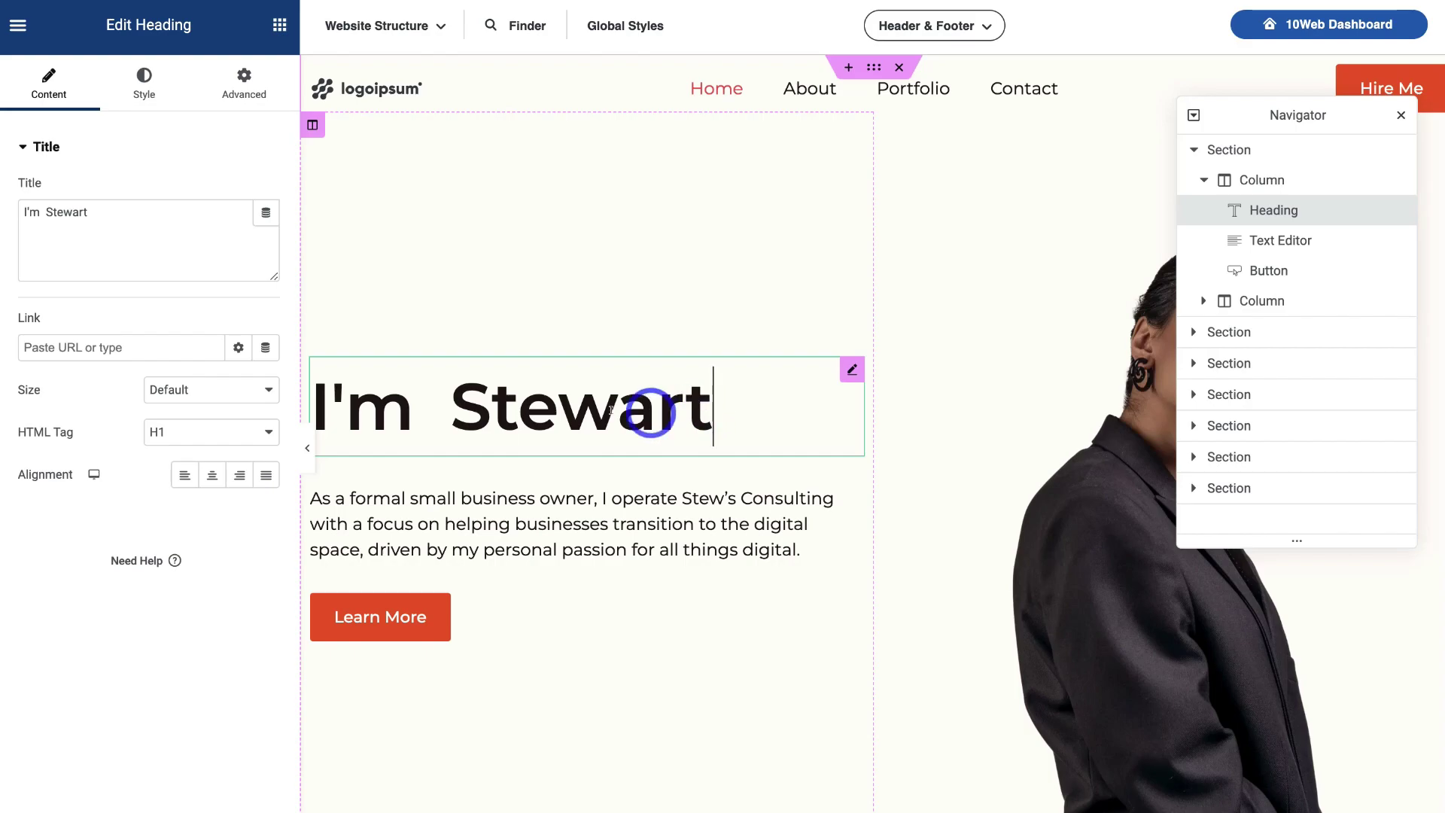
left_click_drag(452, 410, 319, 408)
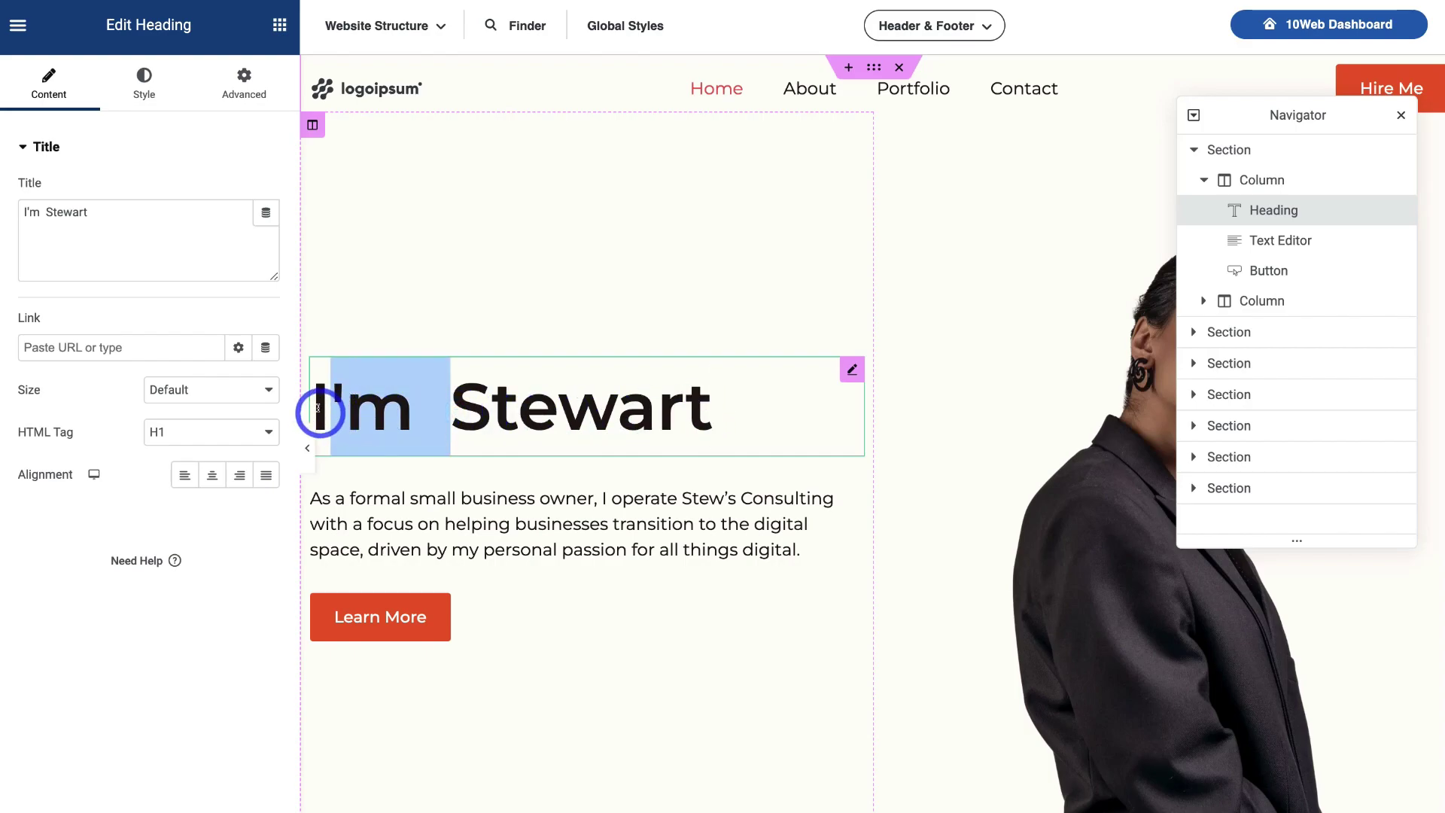
key("BackSpace")
key("BackSpace")
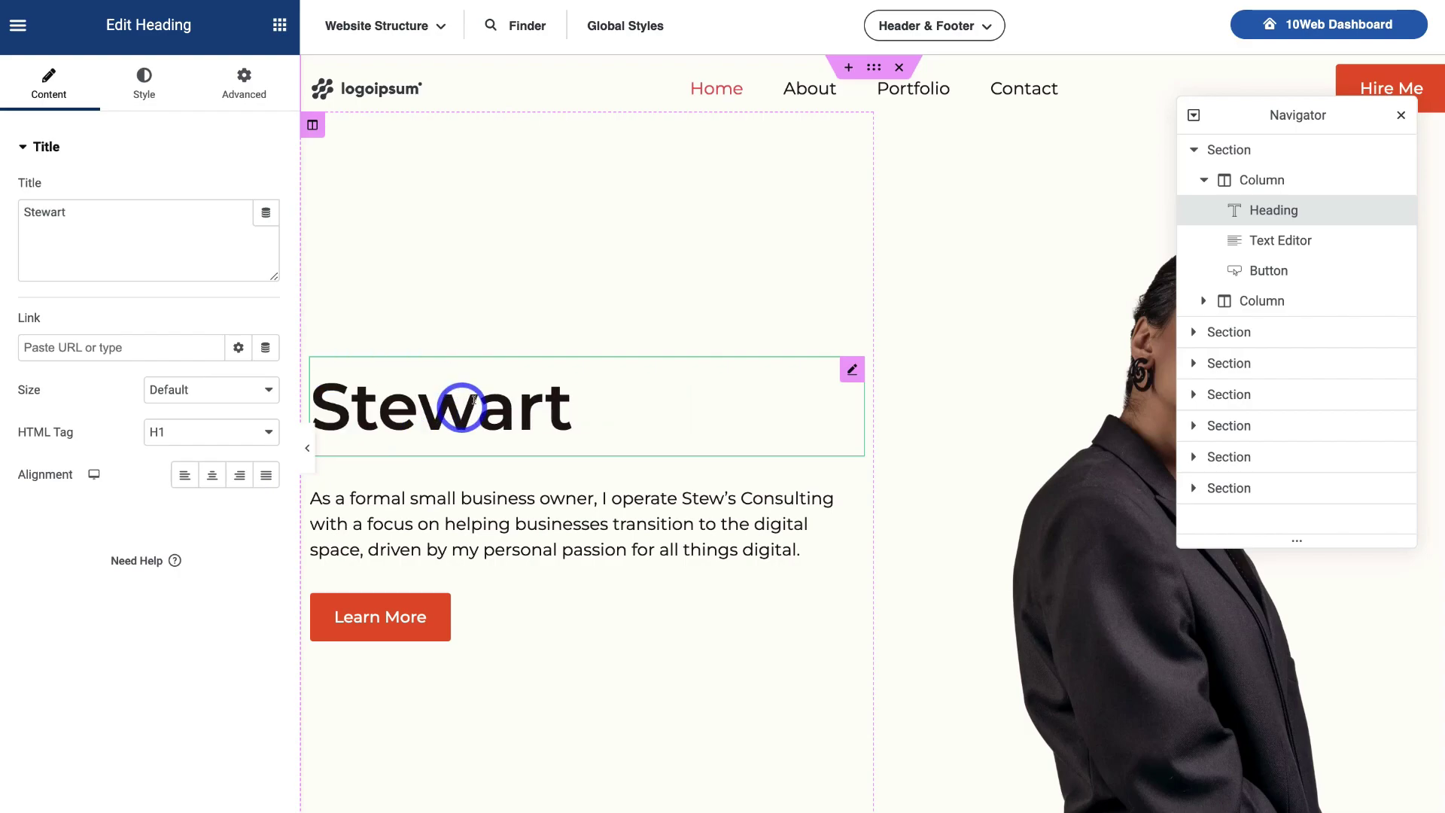
left_click(843, 404)
type("Gauld")
left_click(805, 522)
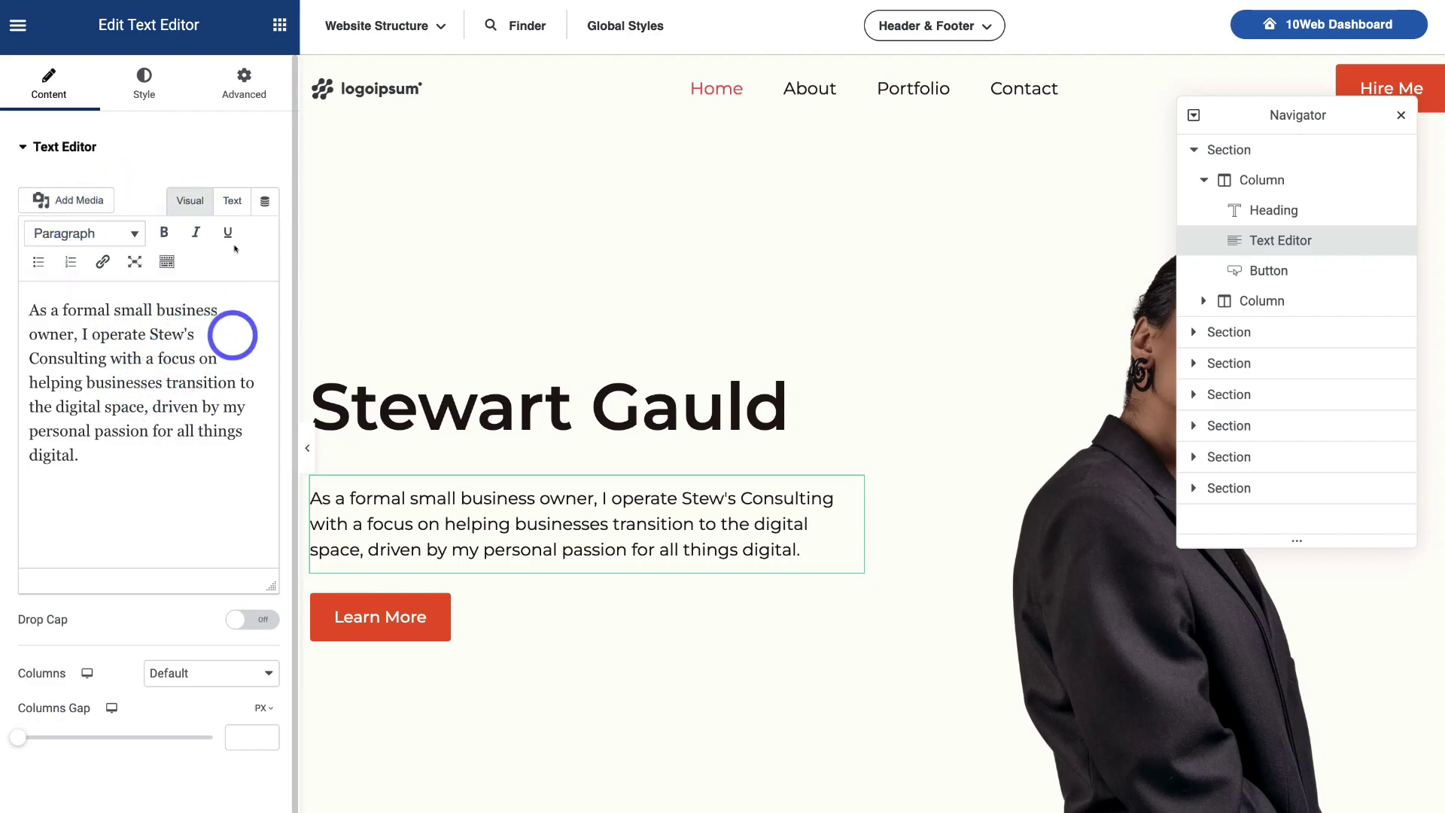
left_click(142, 96)
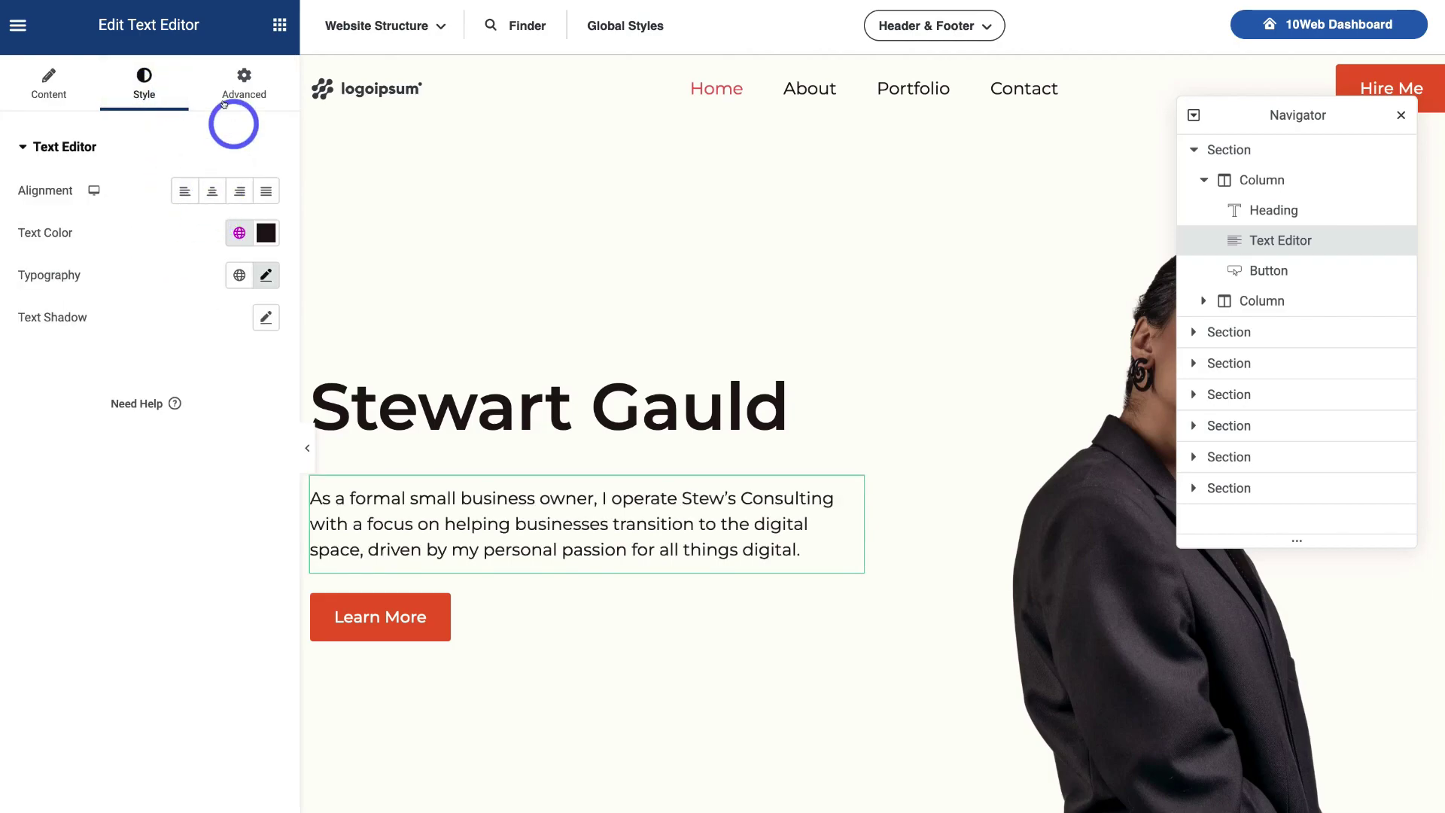
left_click(39, 88)
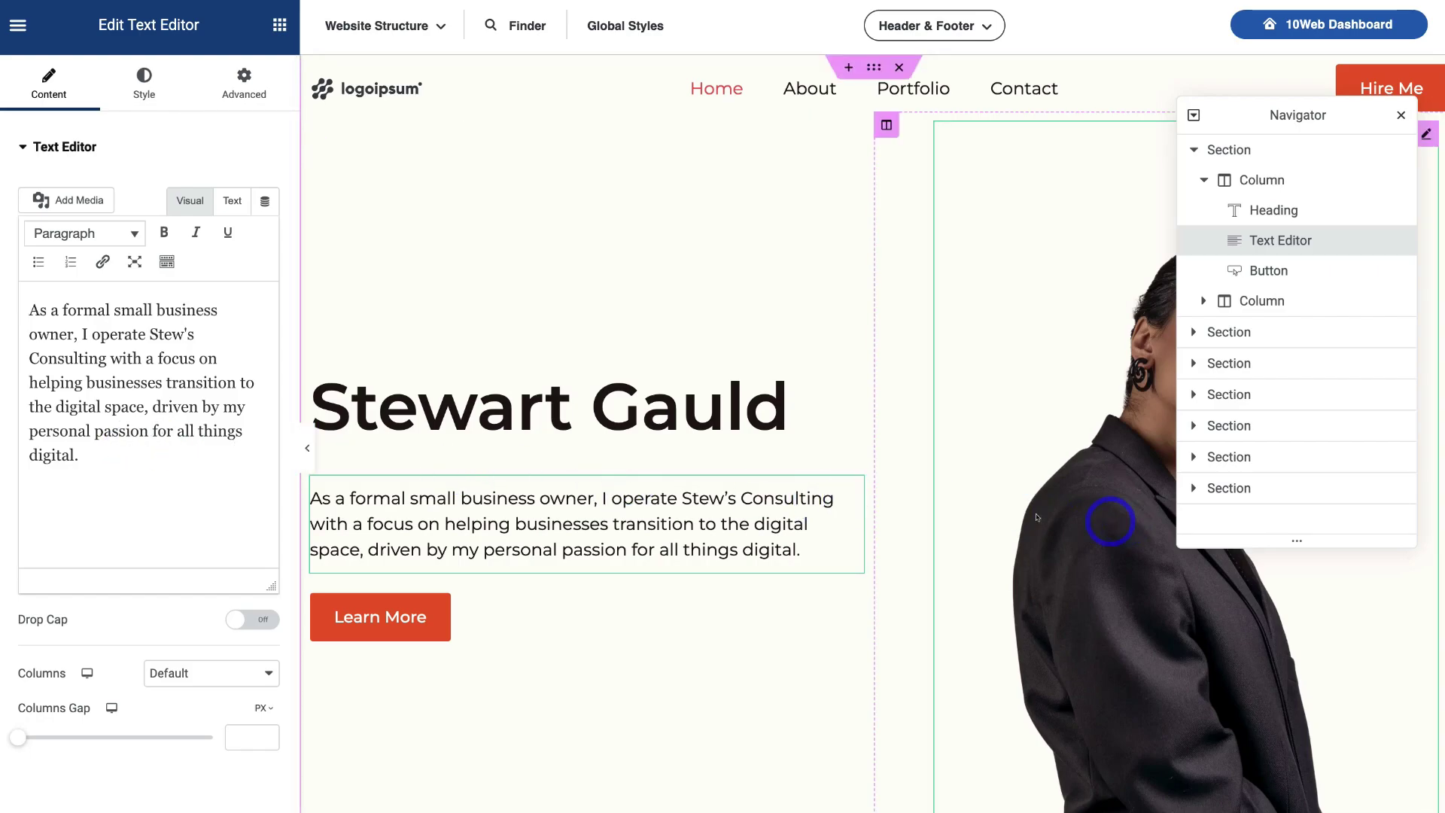
Review the Learn More button and About Me paragraph, and keep the services posts grid at 3 columns and 3 posts.
left_click(407, 619)
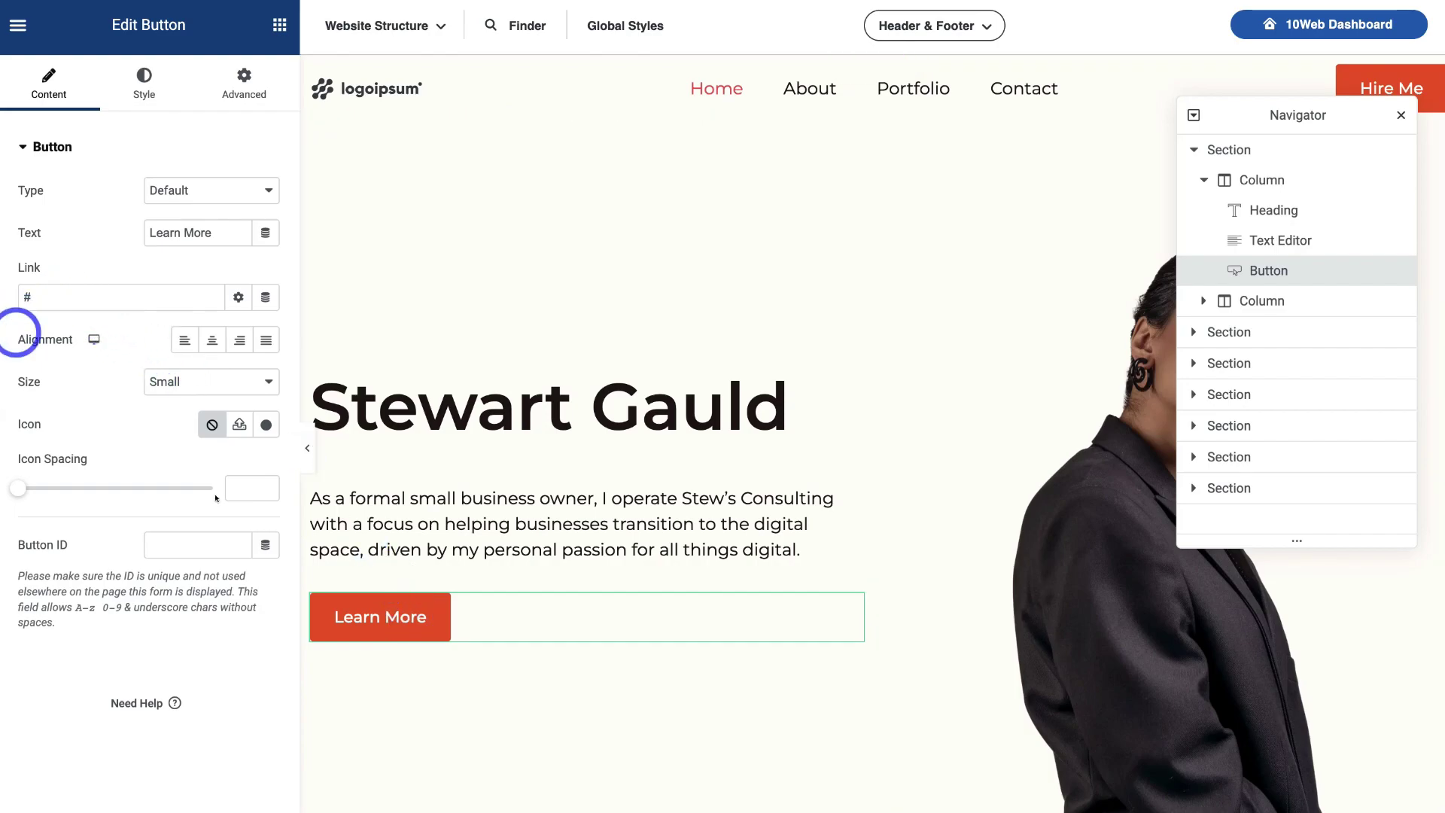
scroll(535, 319, "down", 10)
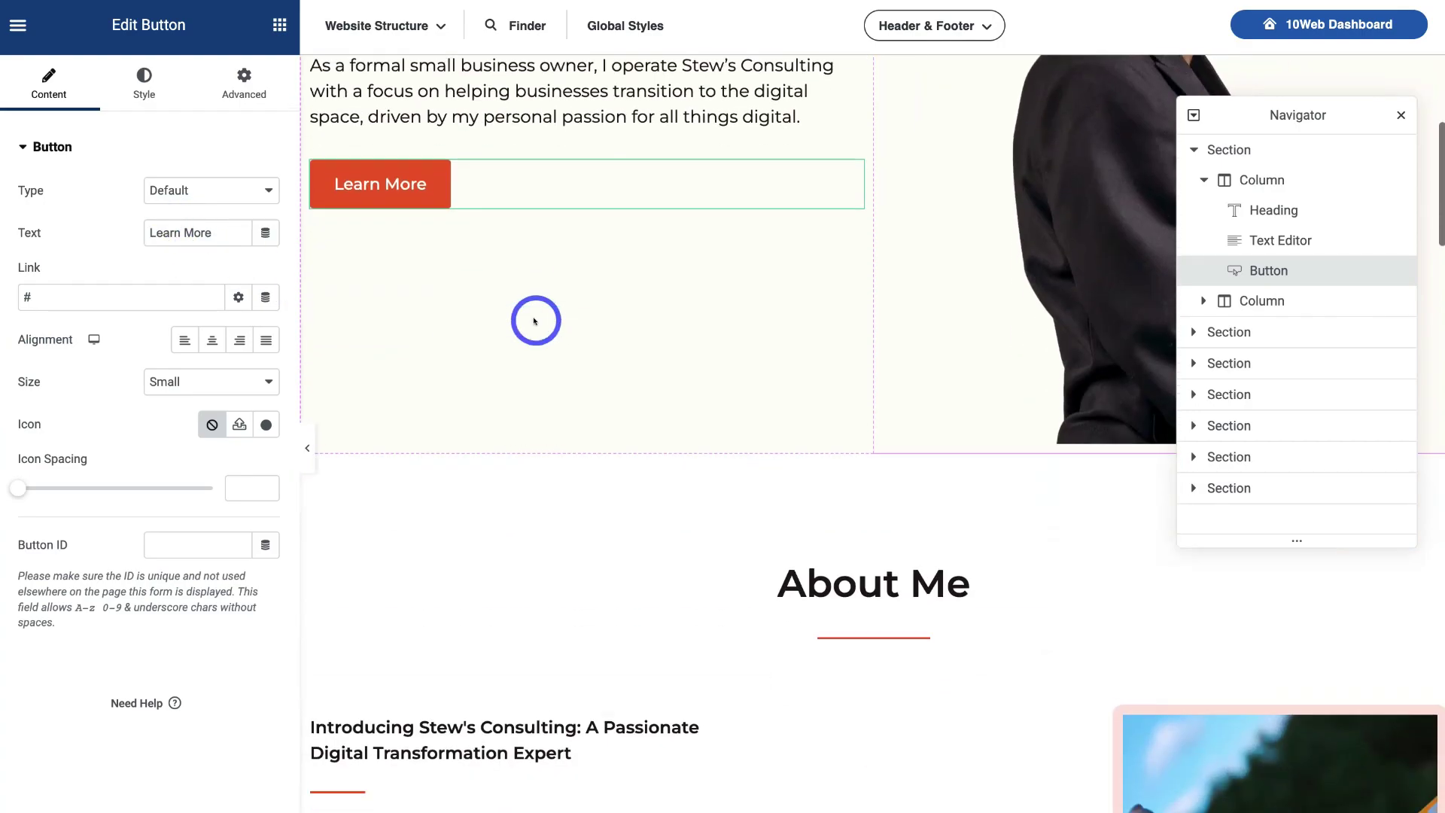
left_click(567, 461)
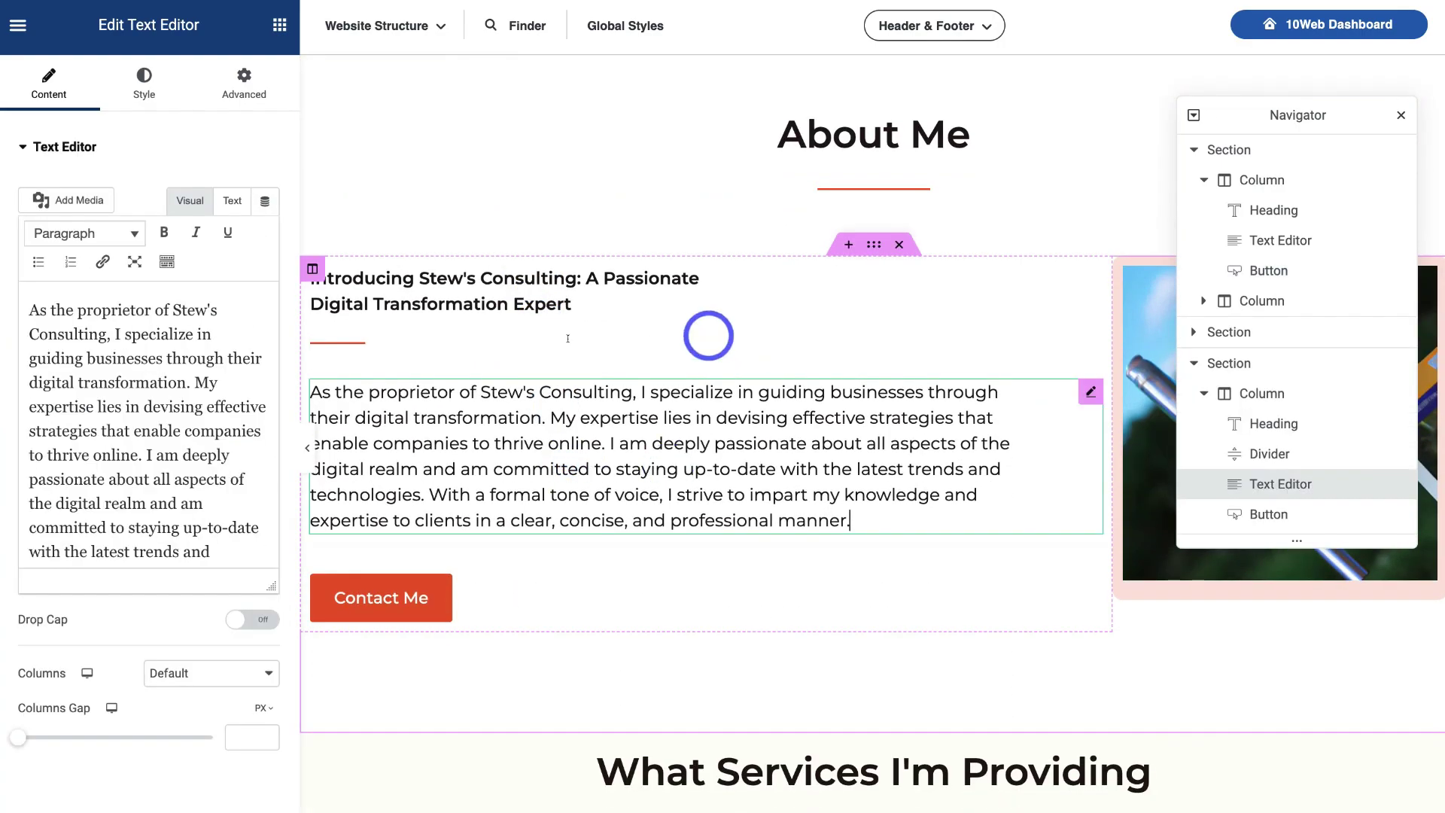
scroll(690, 502, "down", 7)
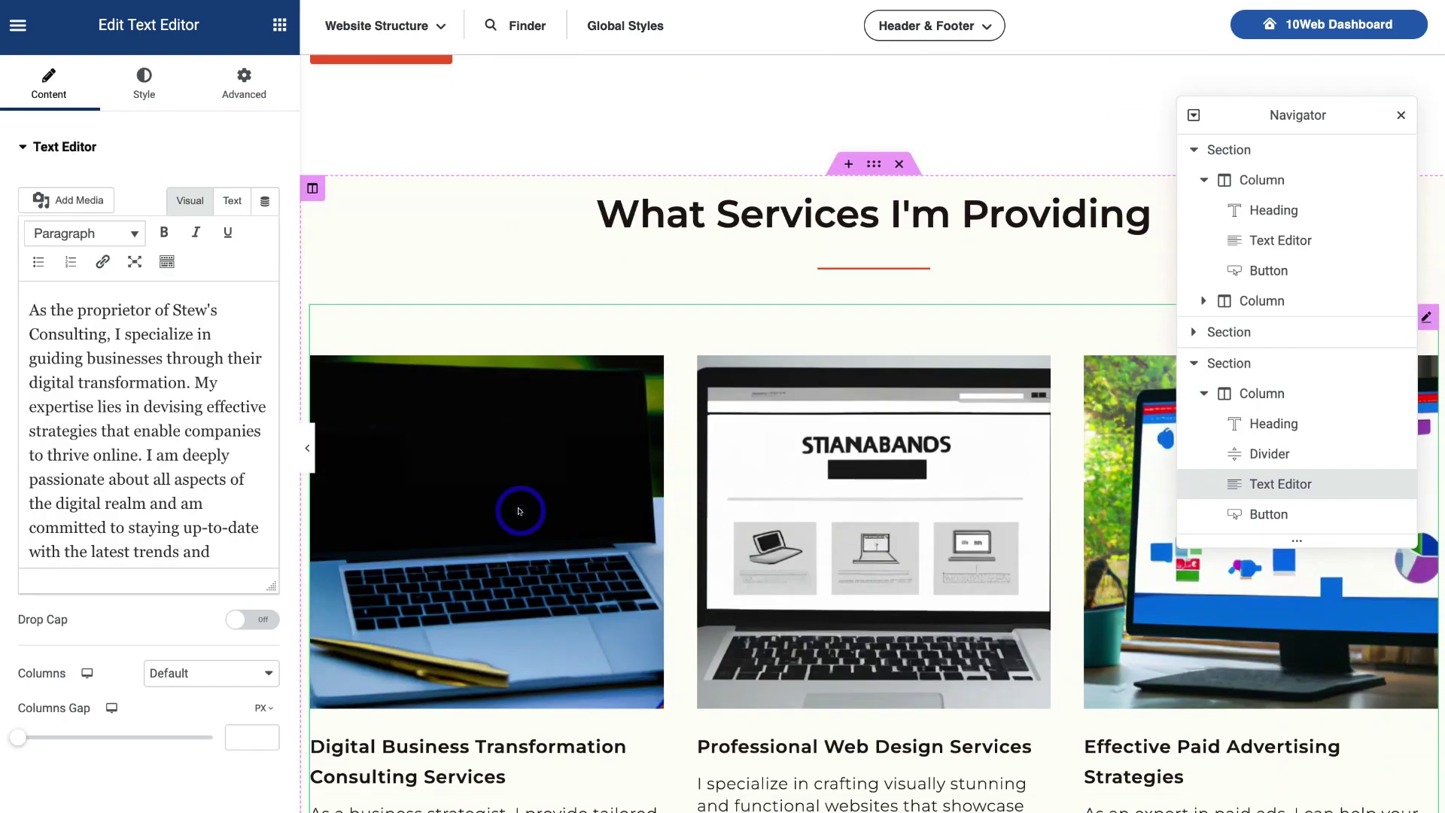
left_click(519, 511)
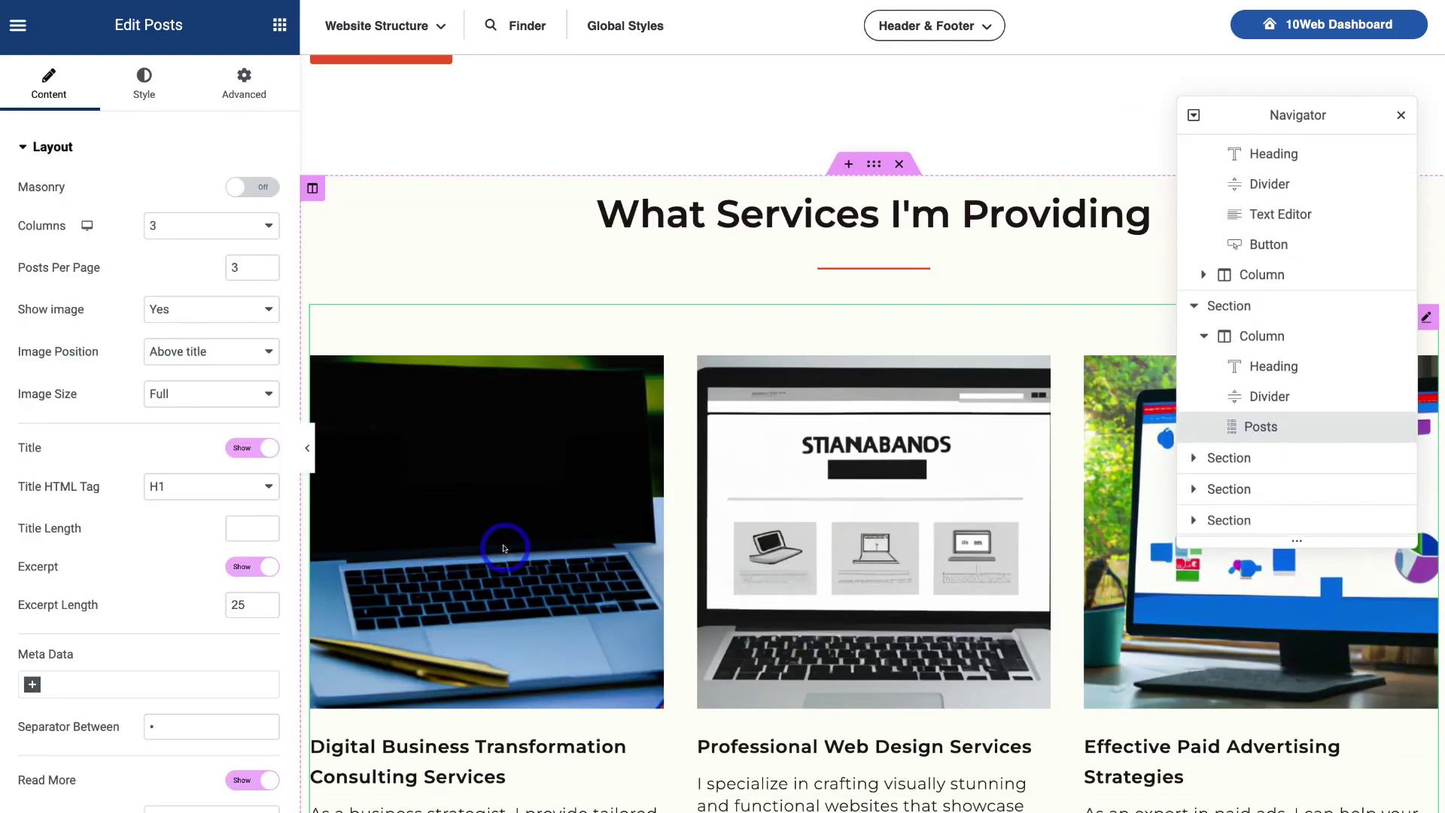
Open the Save Options menu beside UPDATE.
scroll(564, 461, "down", 10)
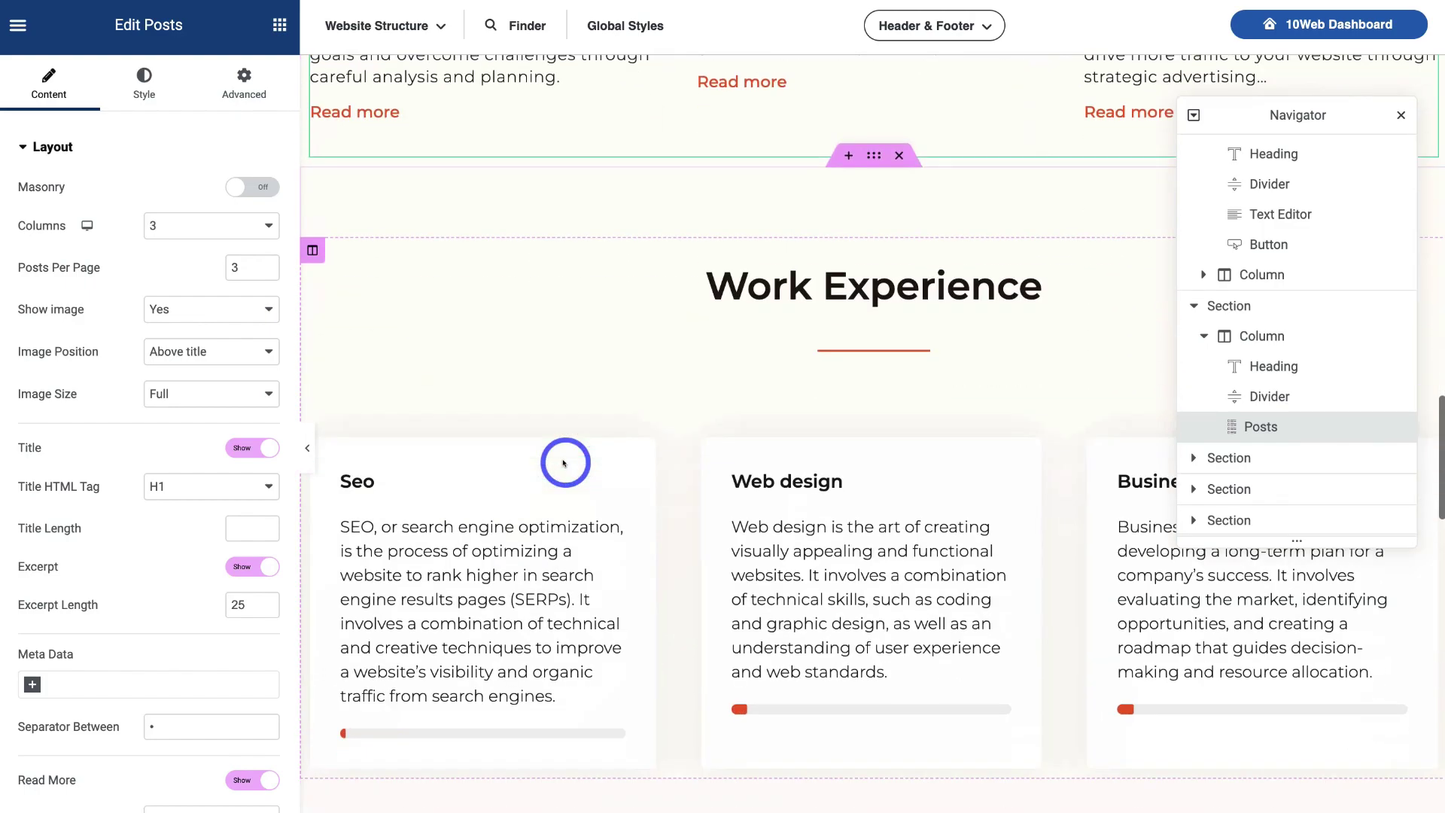
scroll(565, 459, "down", 5)
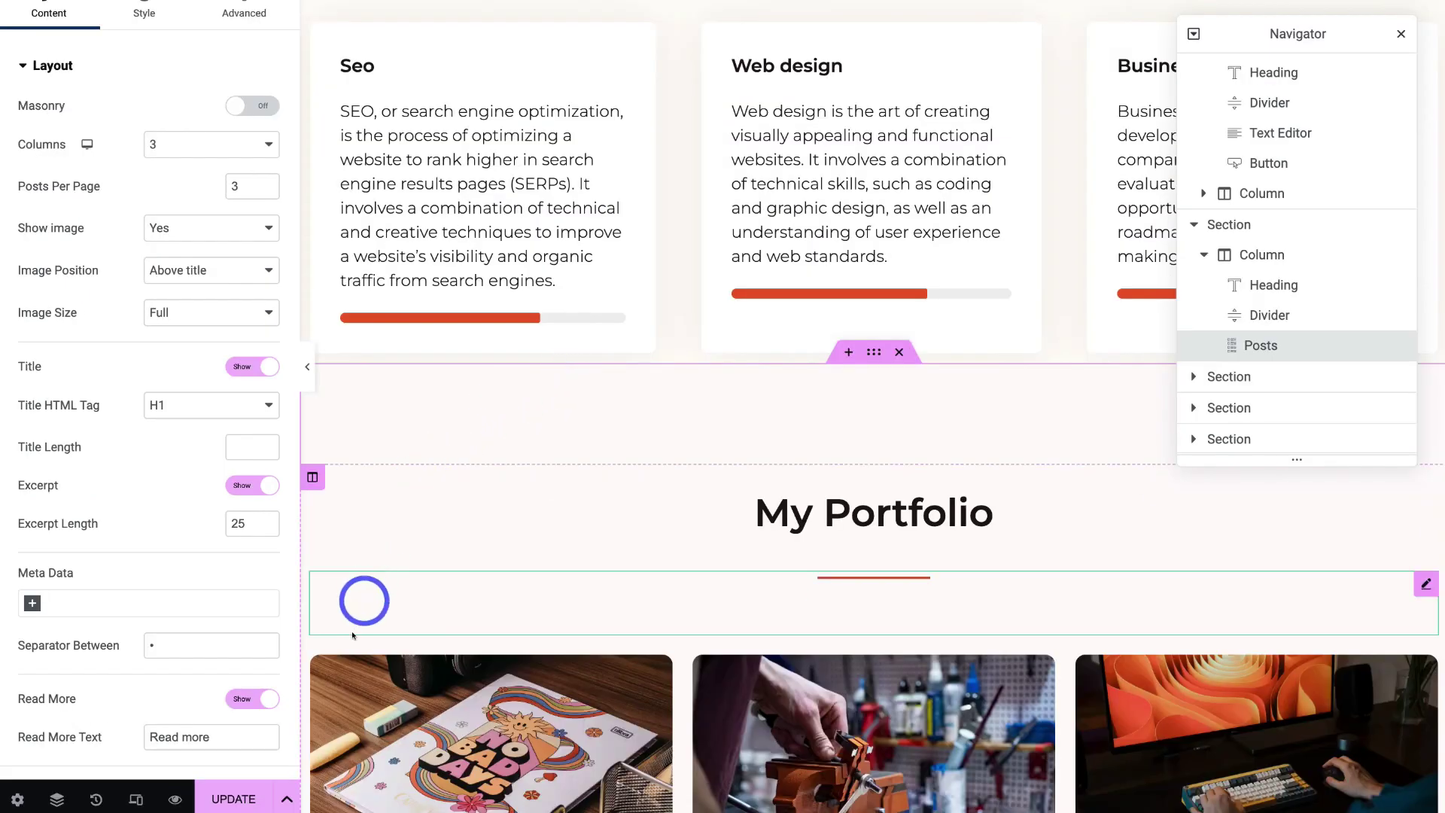
left_click(282, 799)
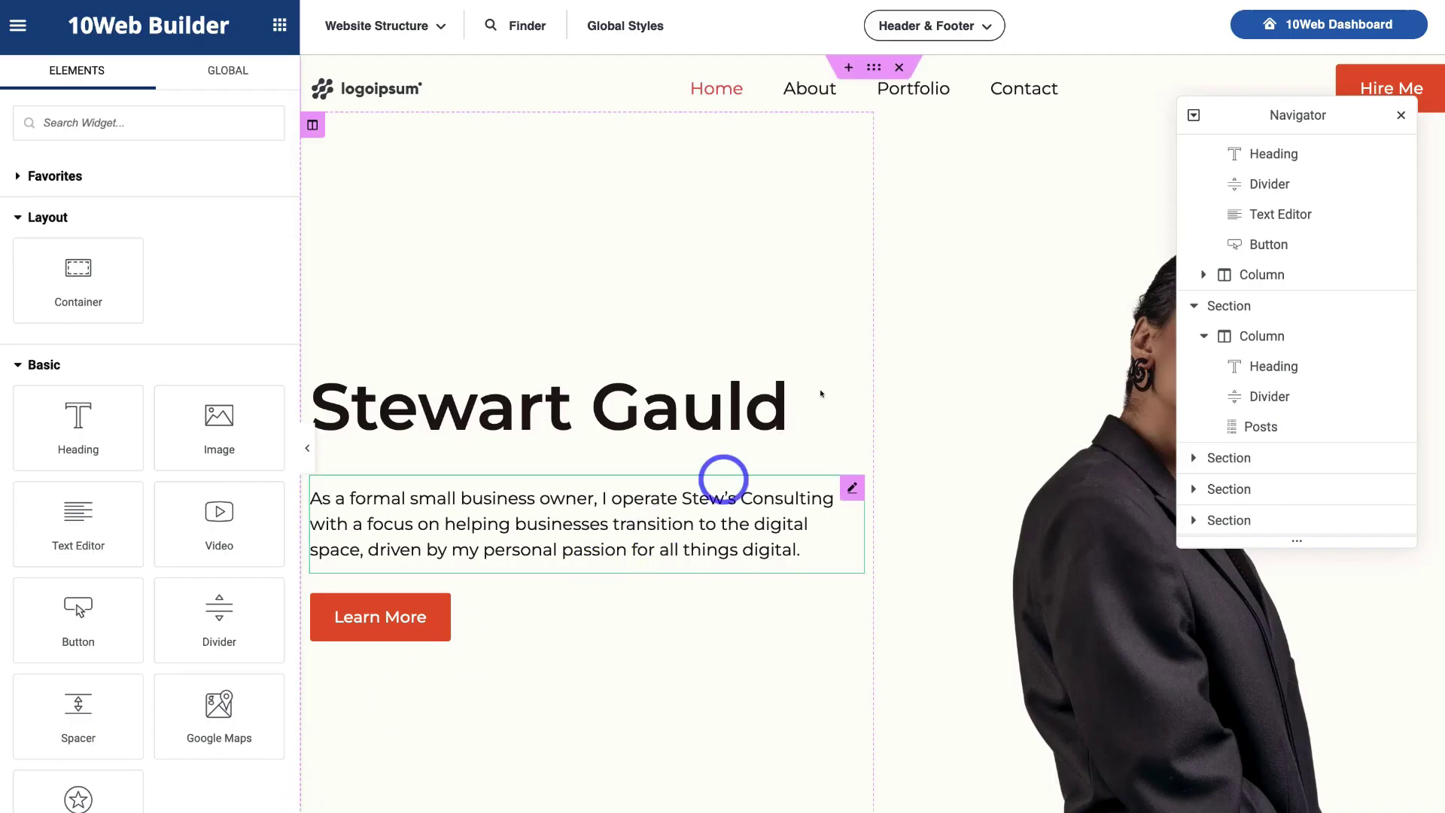
View the Header Template and Footer Template choices, then scroll to the Stay In Touch footer.
left_click(912, 34)
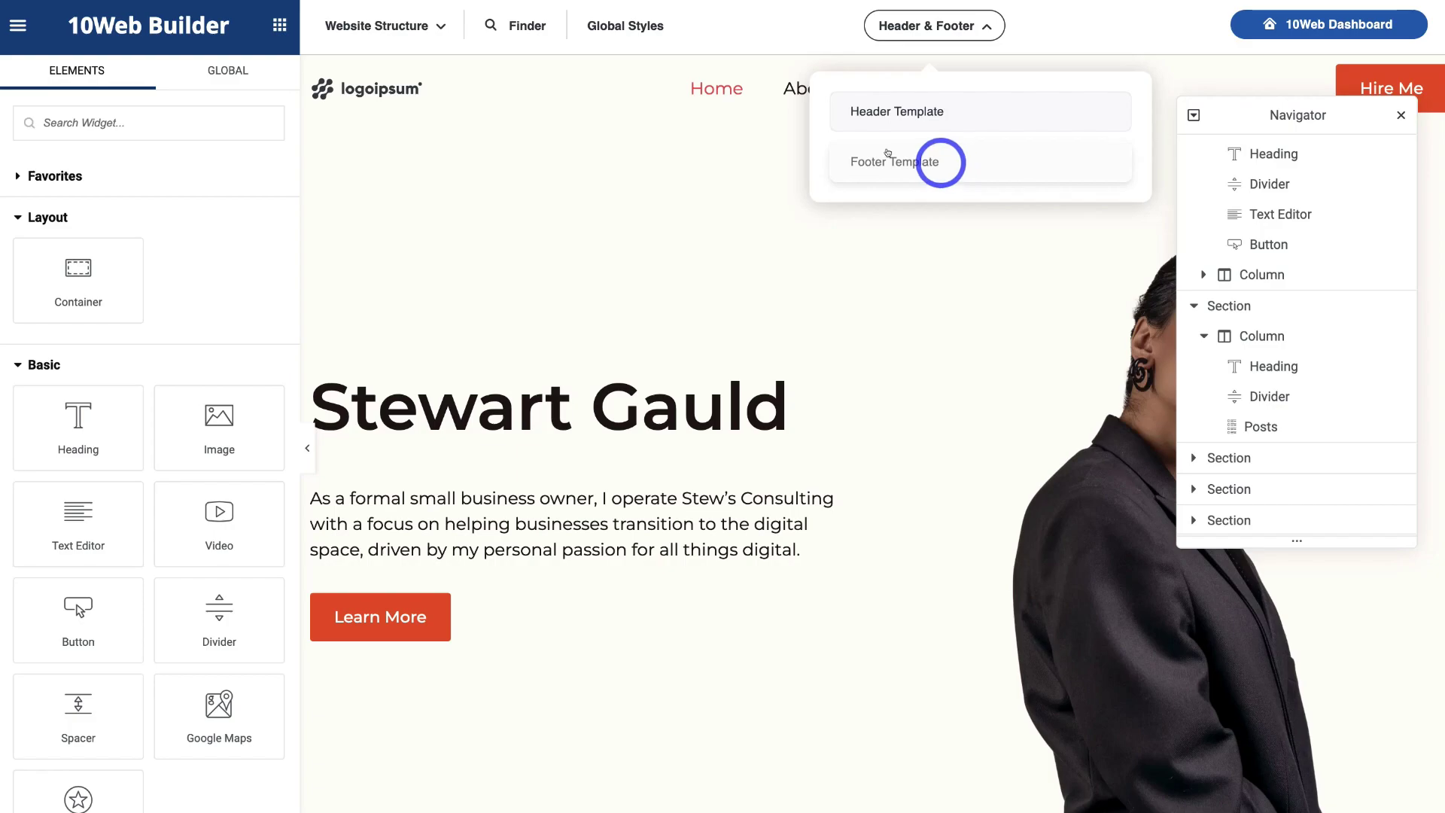
scroll(777, 102, "down", 20)
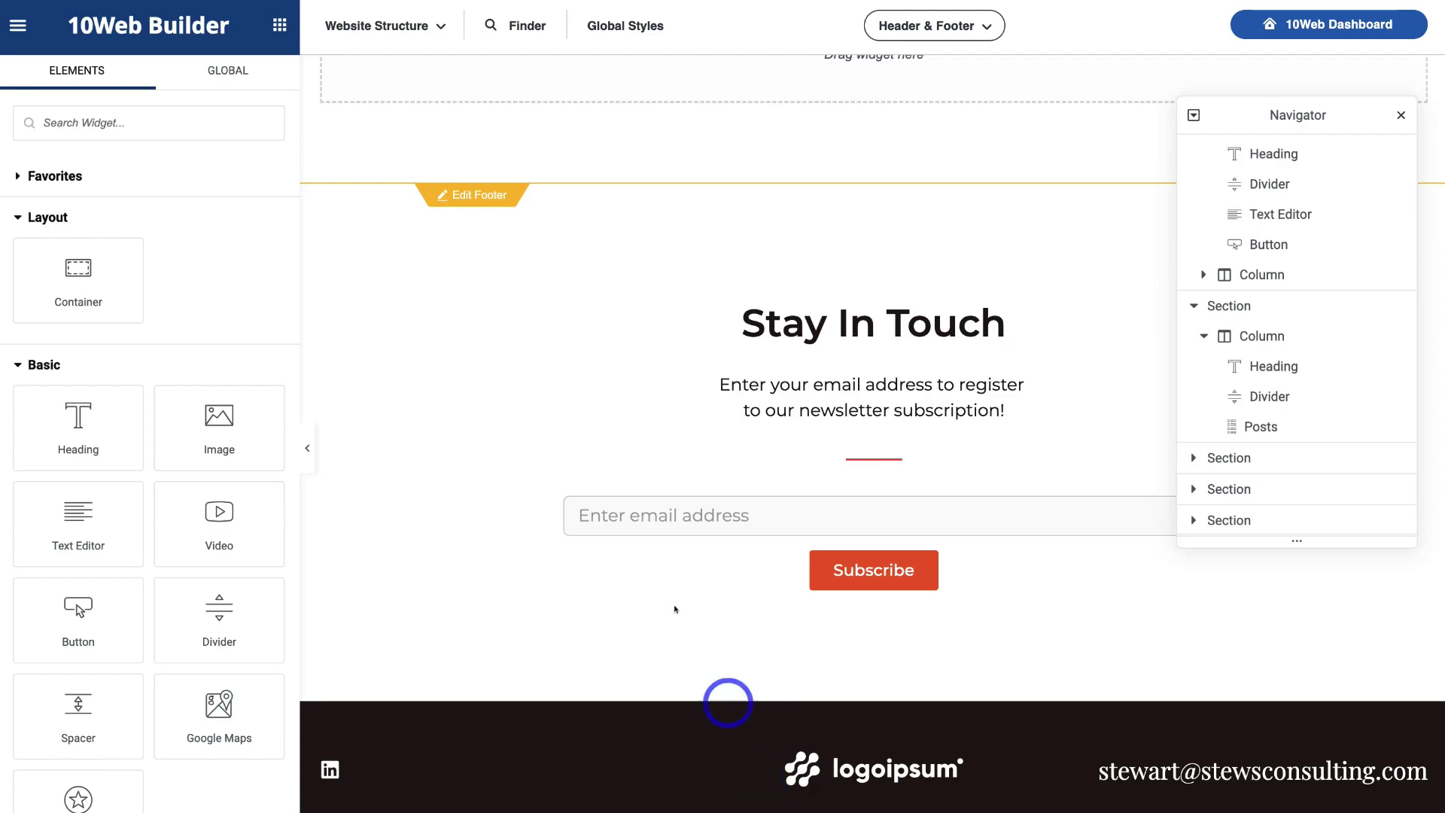
Switch to the About page via Website Structure and scroll through its bio and My Services skill bars.
left_click(360, 26)
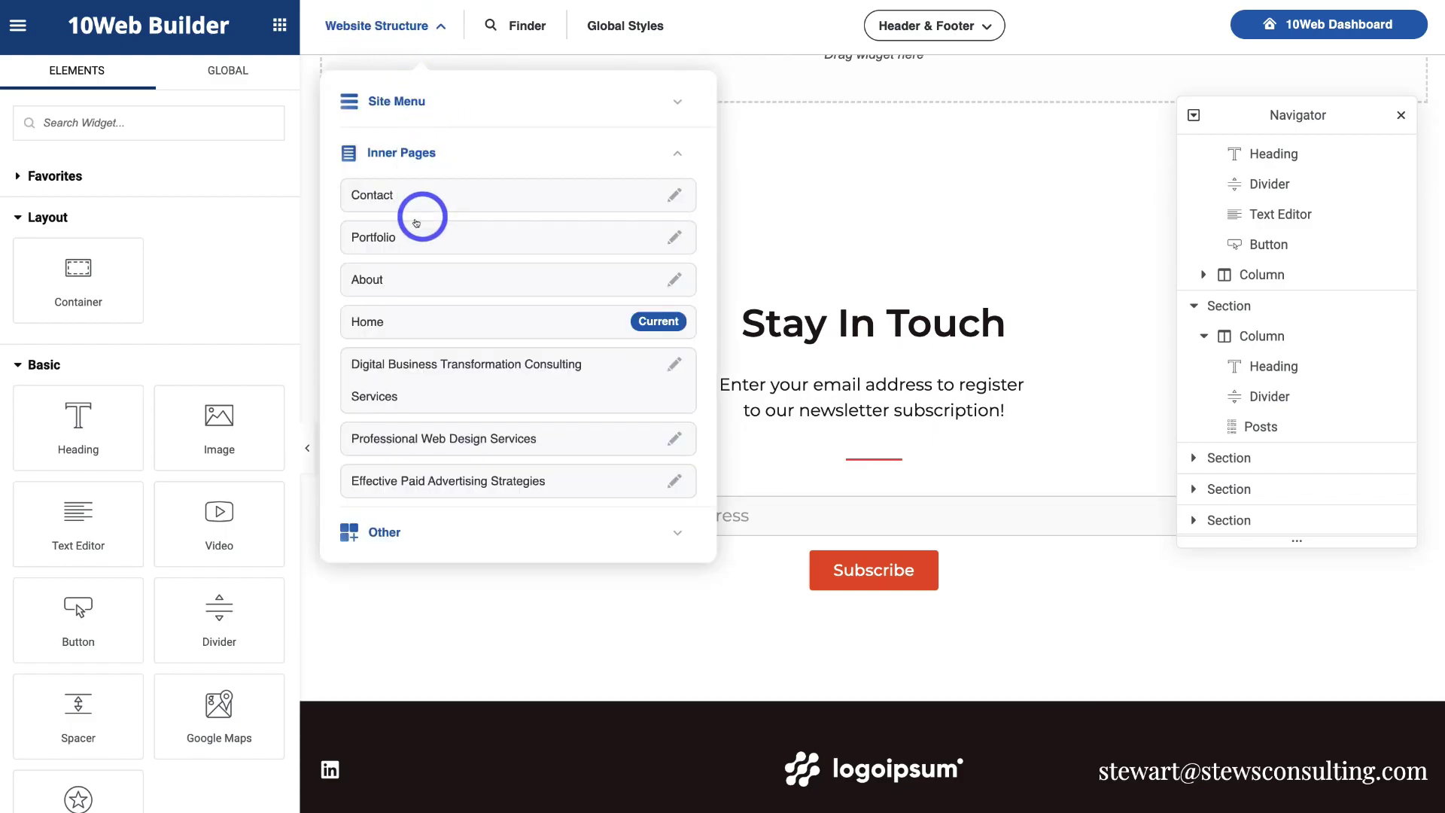
left_click(611, 277)
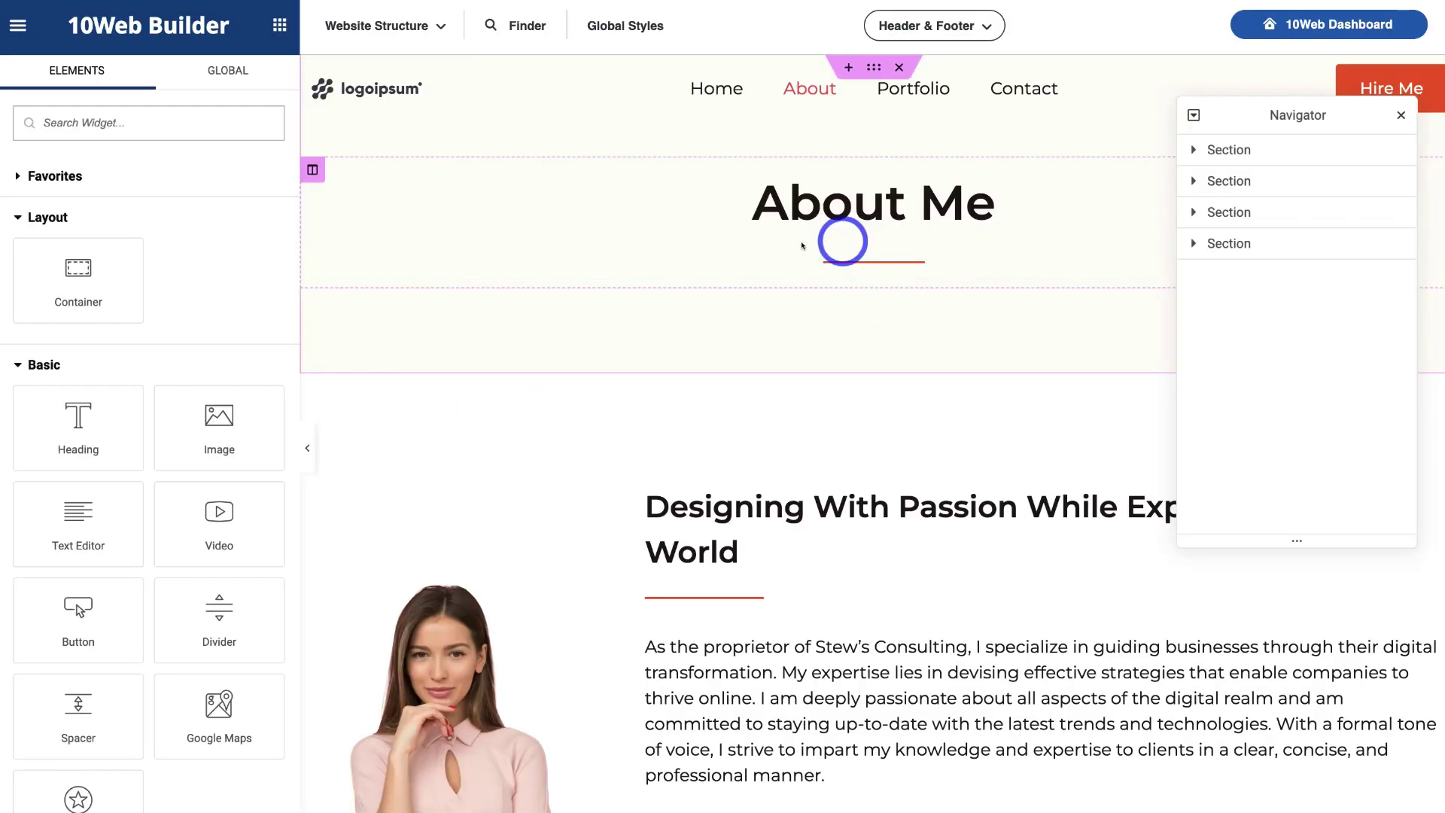
scroll(790, 270, "down", 6)
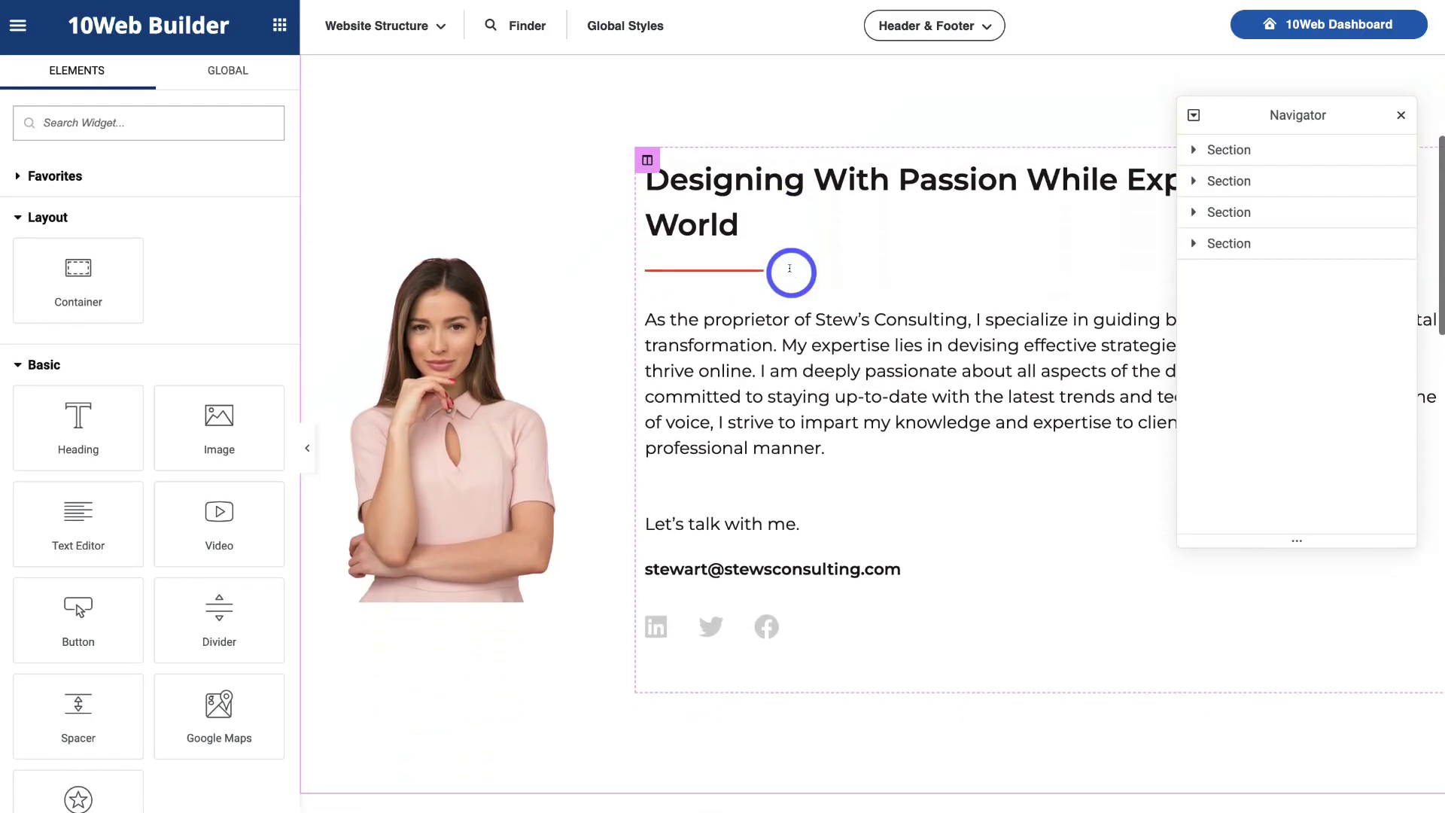
scroll(790, 273, "down", 6)
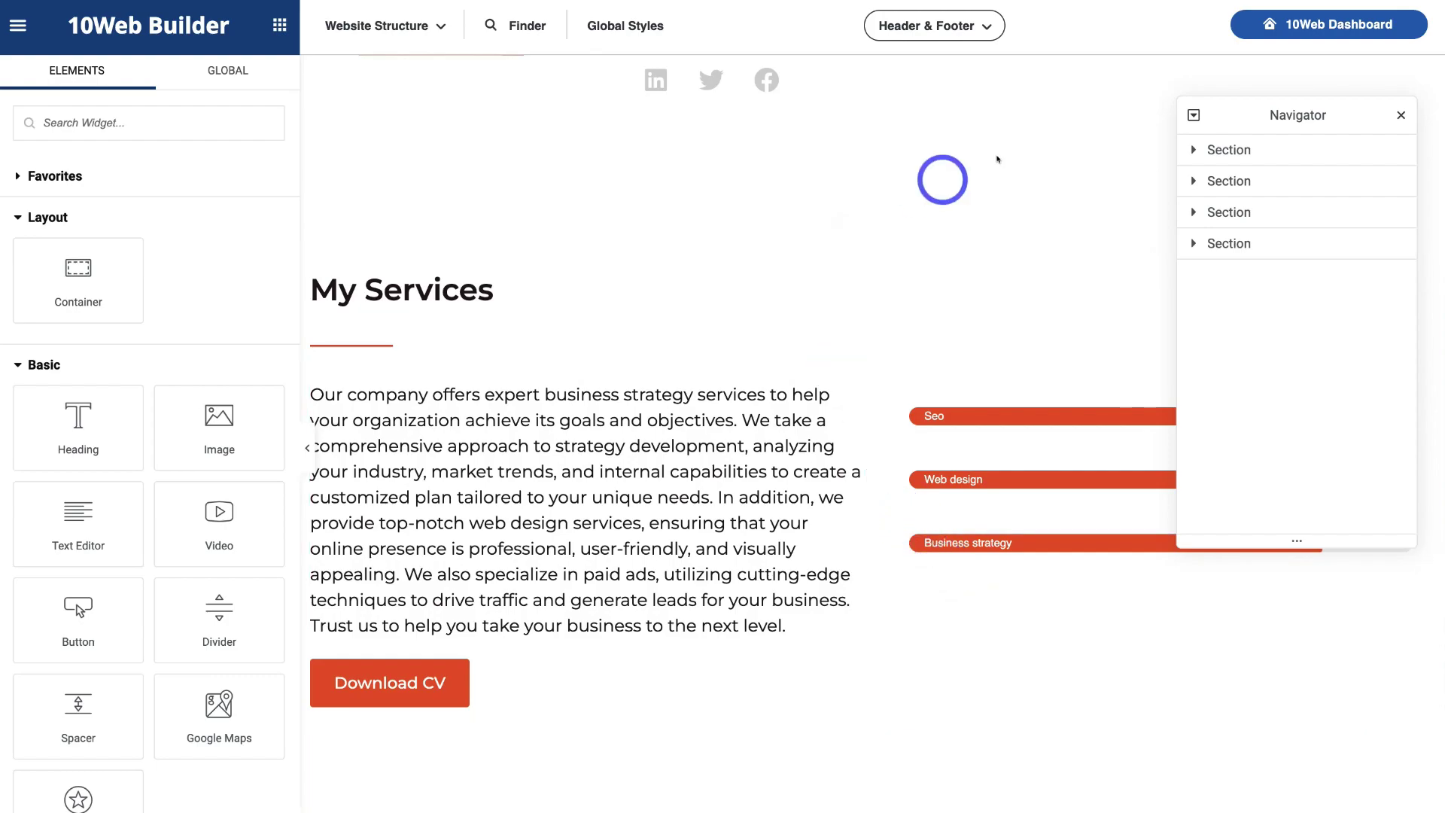
Go to the 10Web Dashboard and show the Live and Staging environment choices.
left_click(1353, 25)
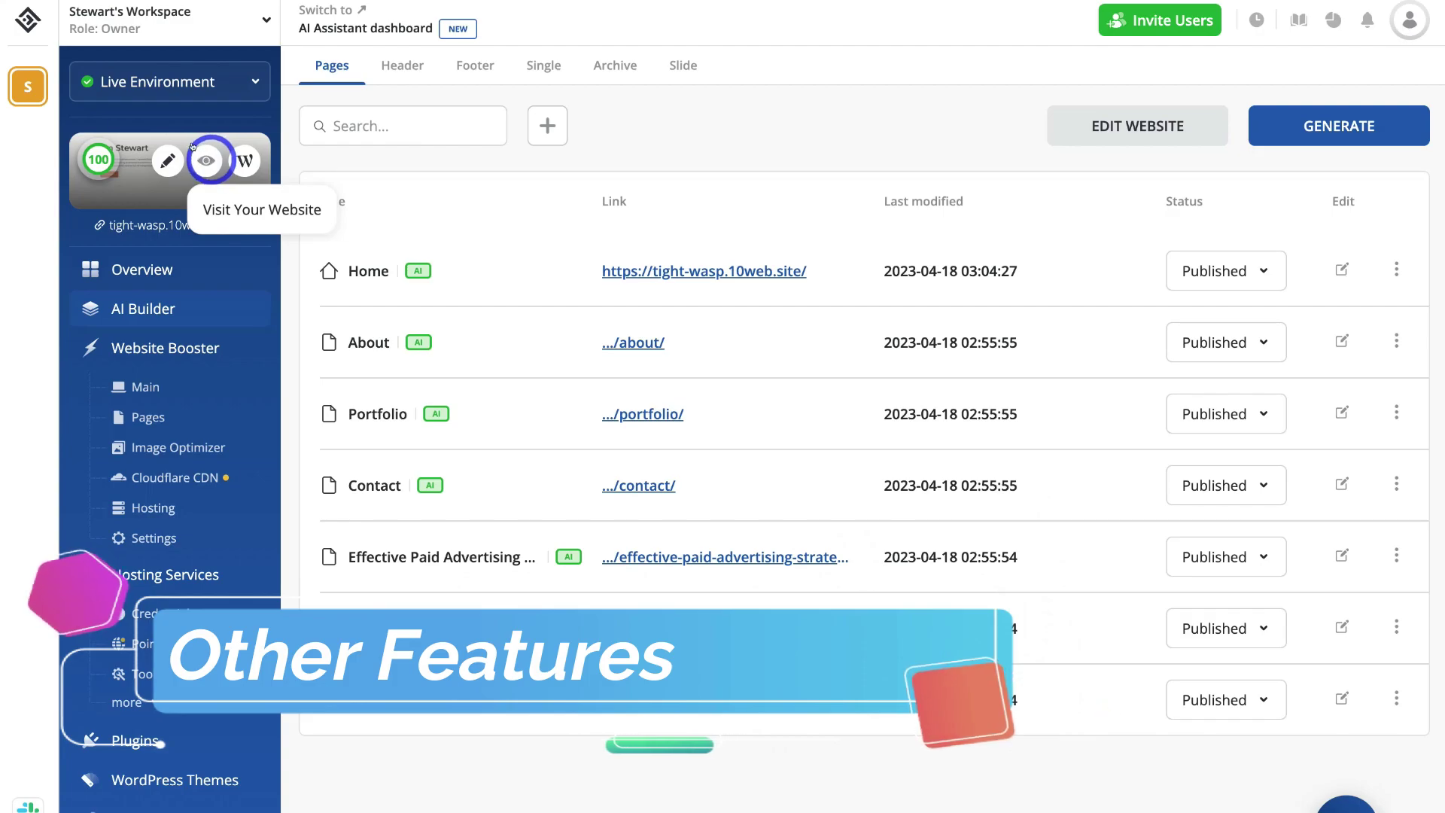
left_click(113, 82)
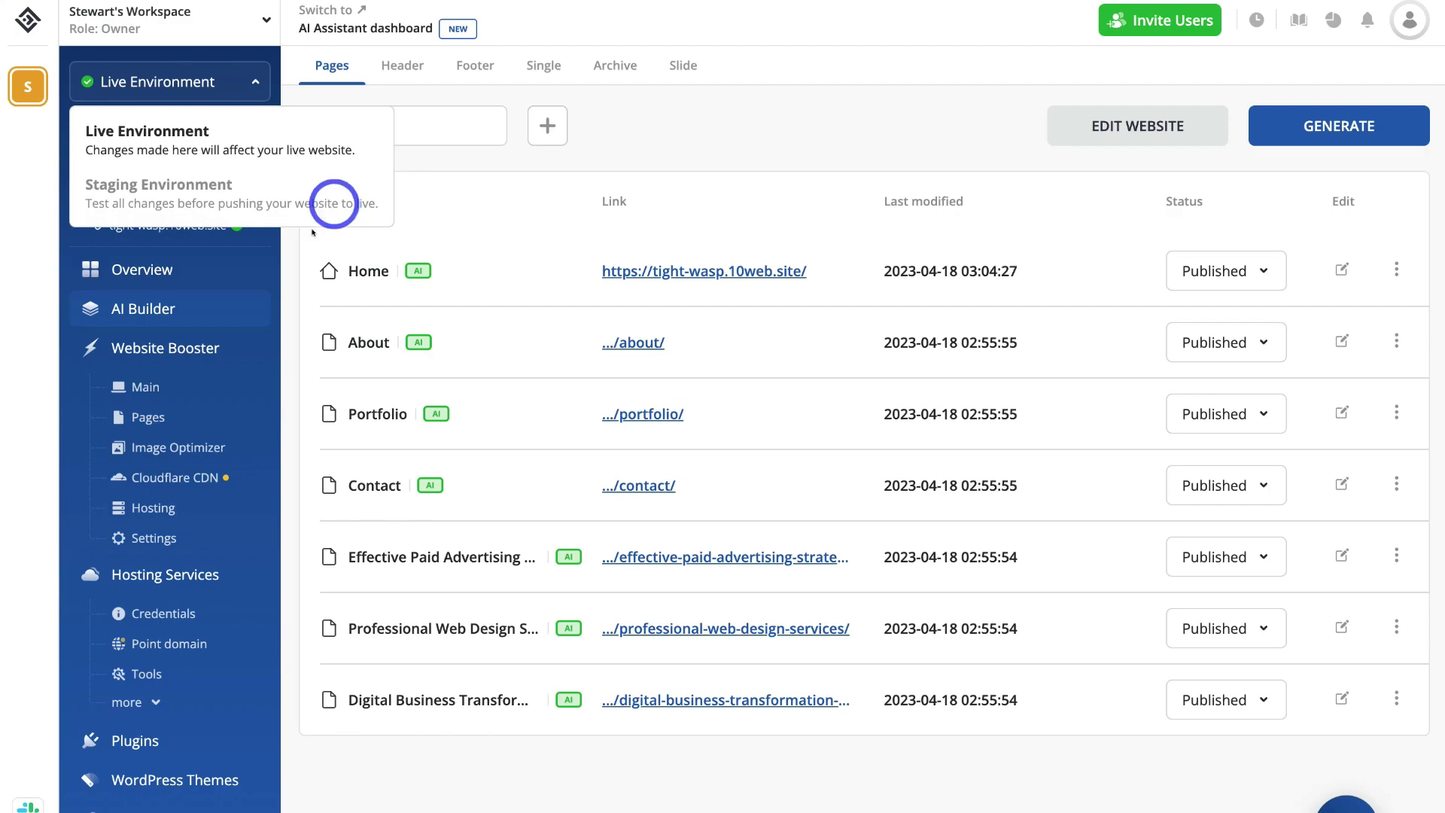
View the Point domain page showing tight-wasp.10web.site as the primary domain.
left_click(179, 644)
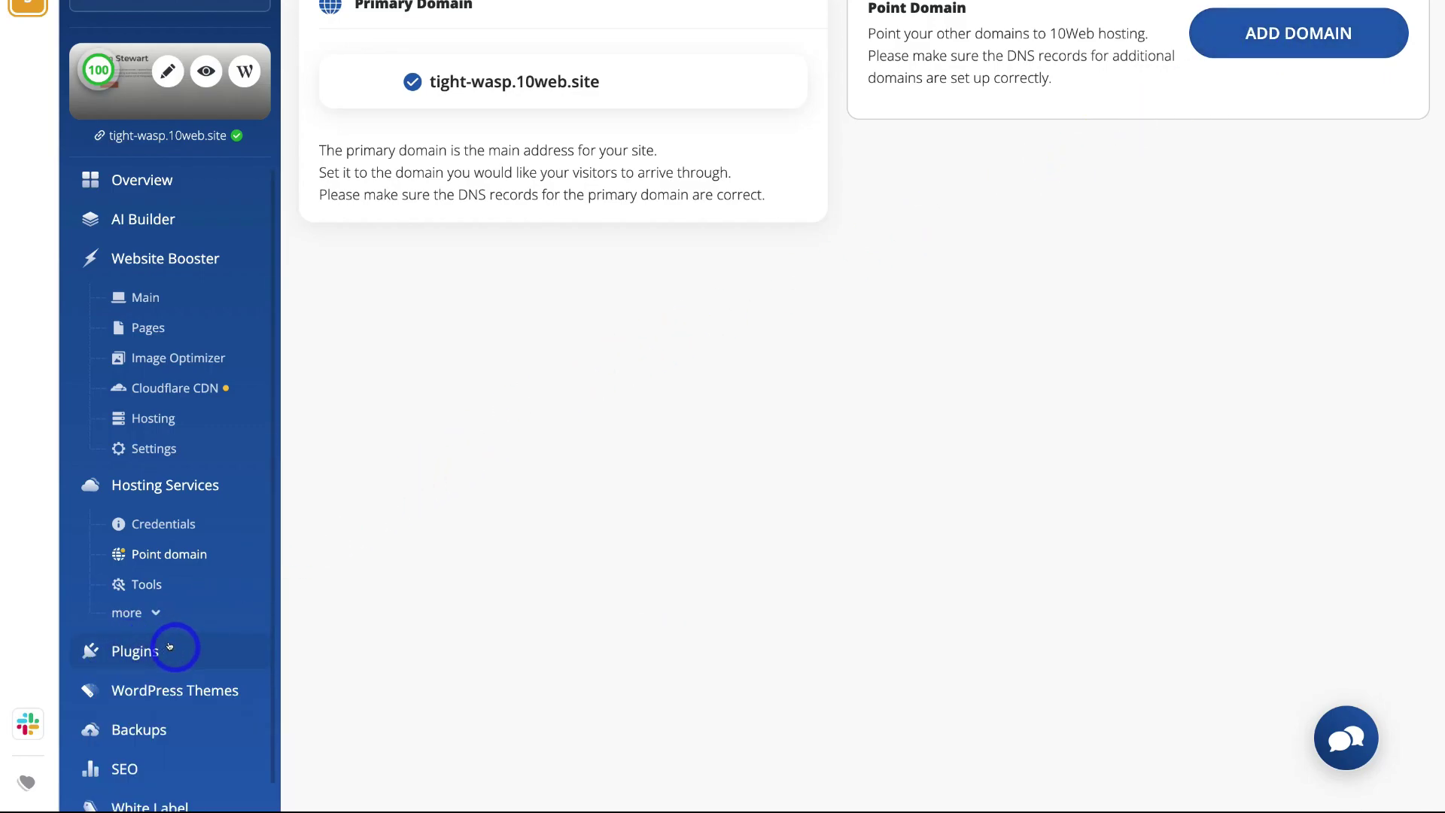
scroll(170, 646, "down", 1)
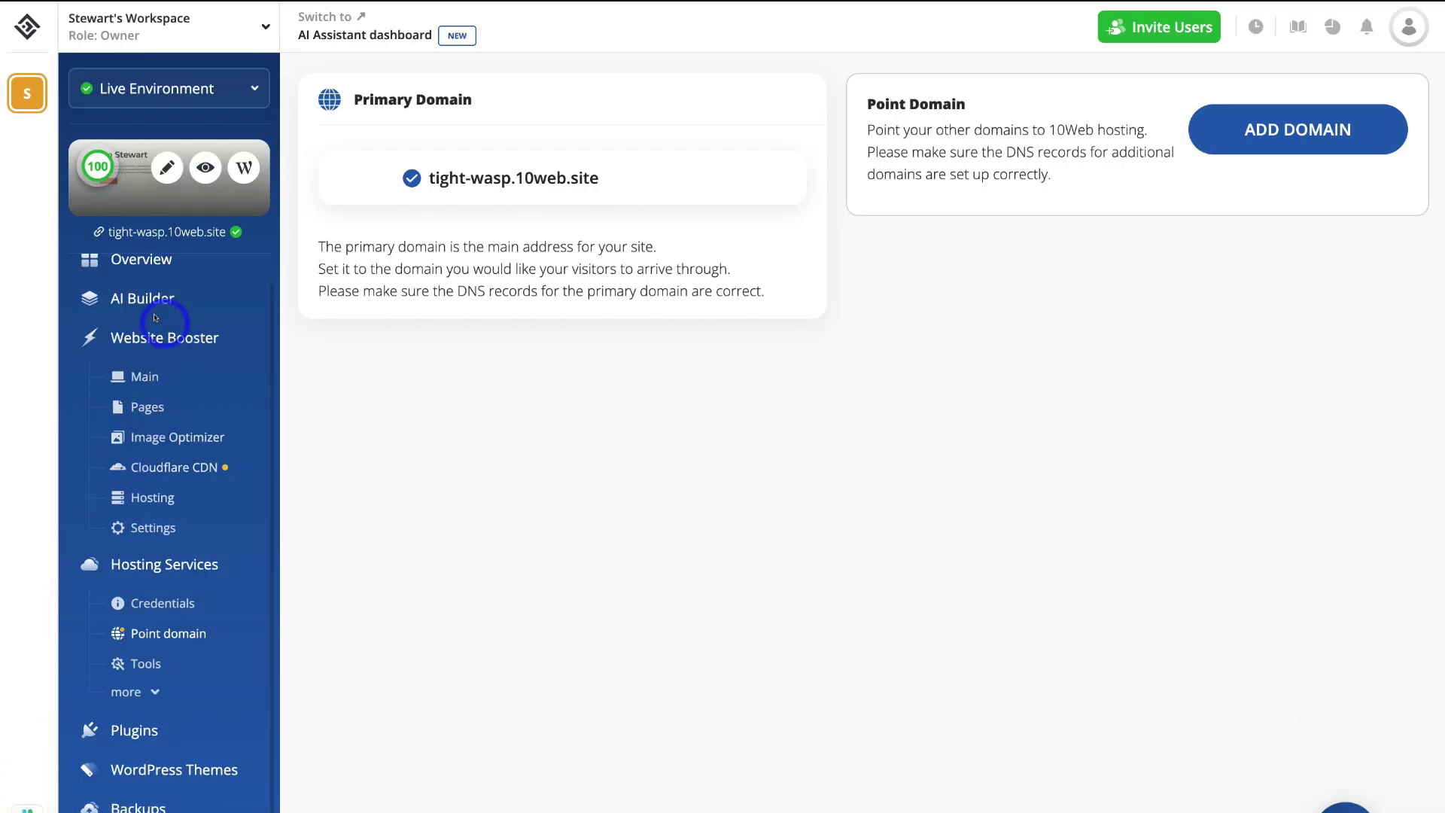
Return to the AI Builder pages list and bring up the Add more pages dialog.
left_click(179, 300)
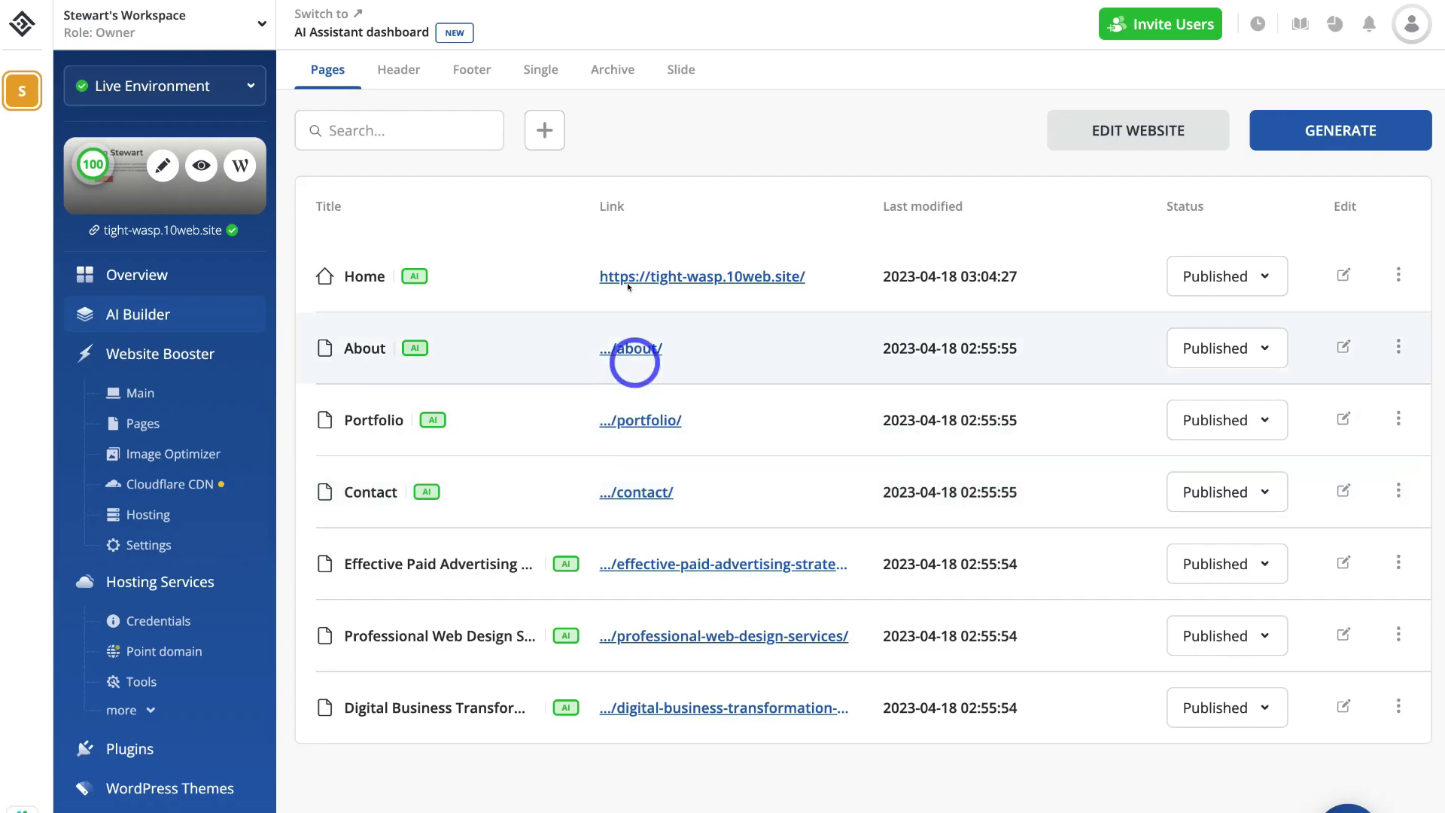
left_click(544, 130)
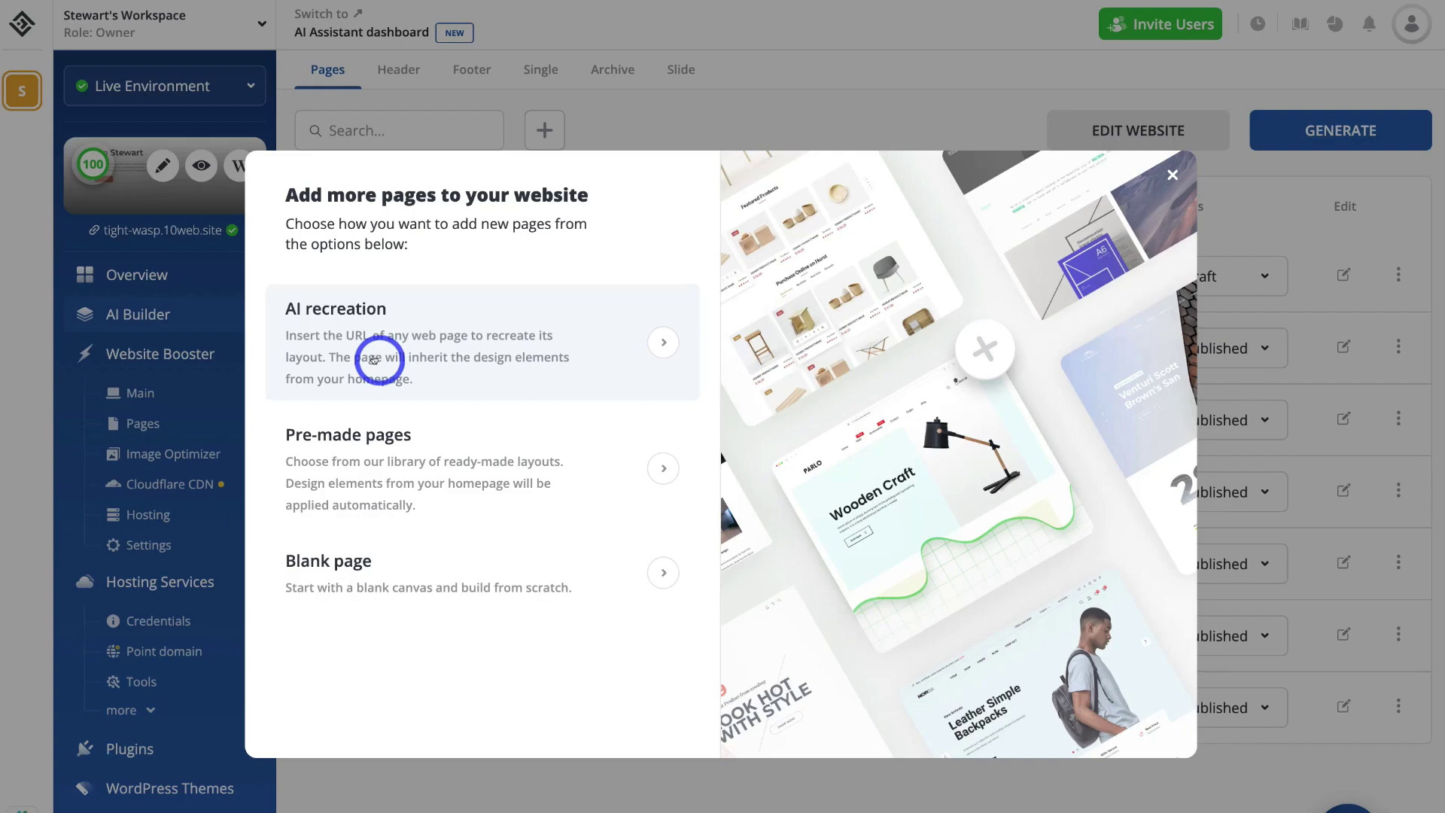
Look at AI recreation, then browse the Pre-made pages Portfolio templates before returning to the add-page choices.
left_click(451, 345)
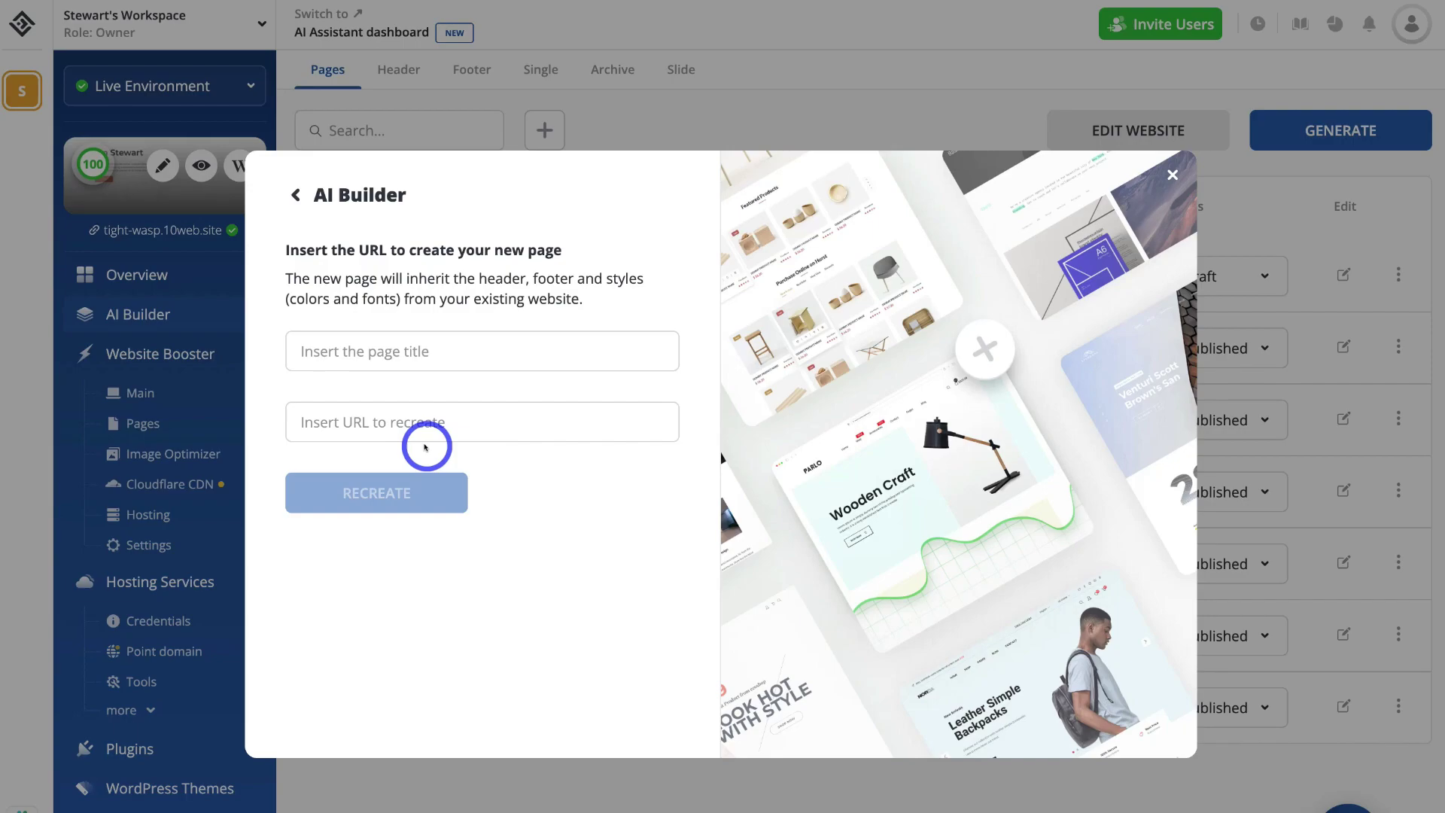
left_click(295, 195)
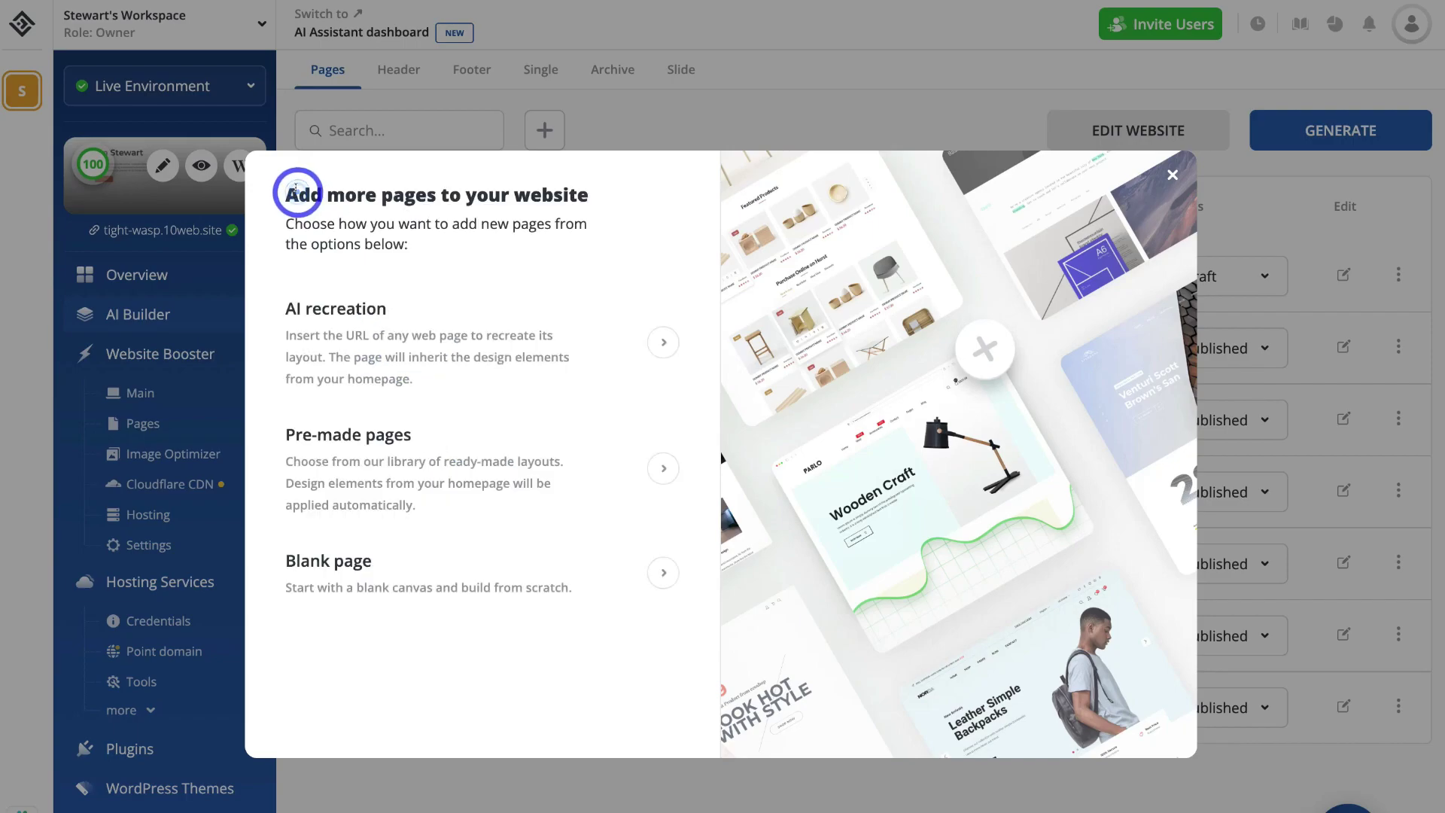
left_click(483, 468)
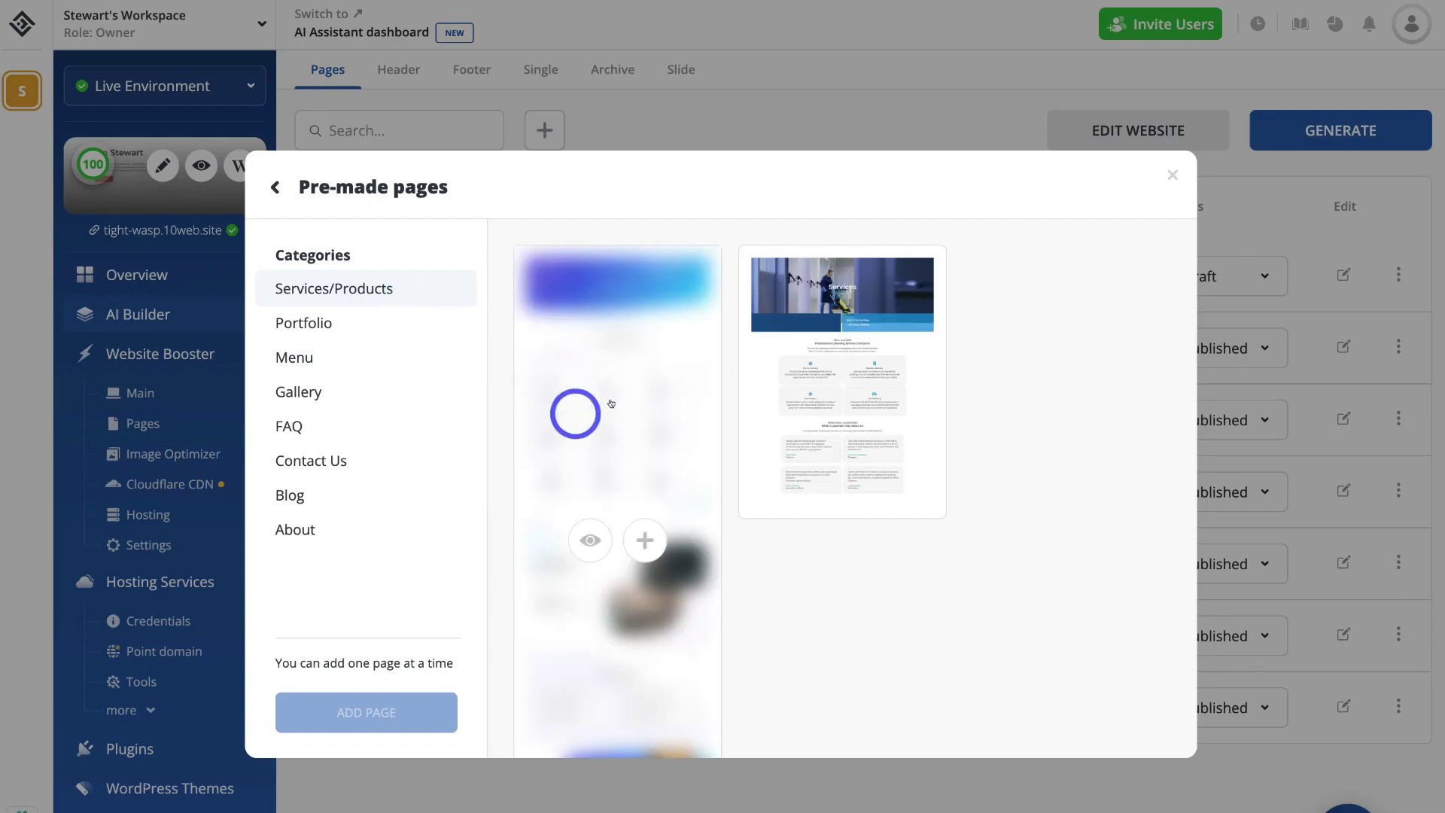
mouse_move(771, 408)
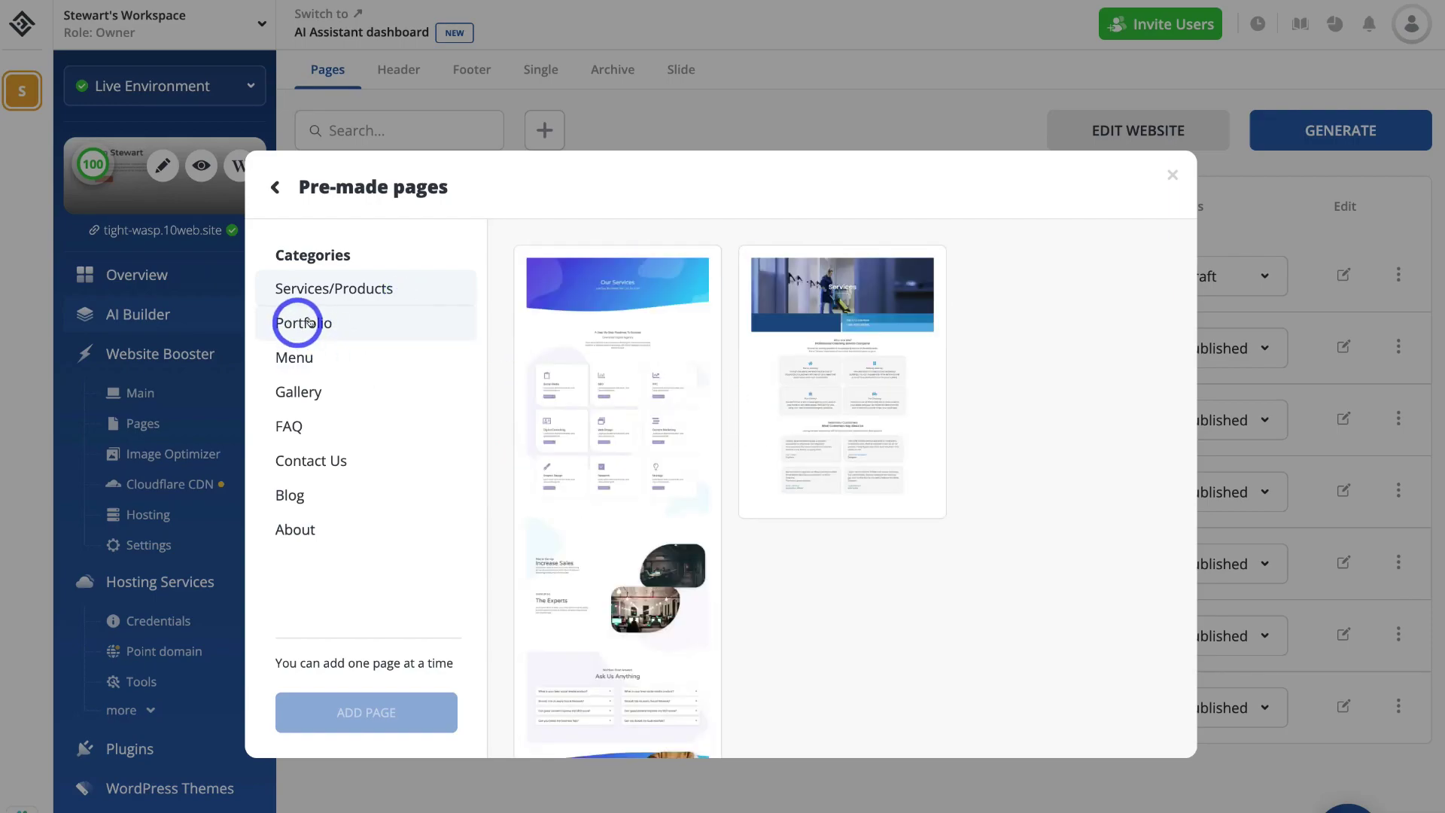
left_click(337, 323)
mouse_move(558, 374)
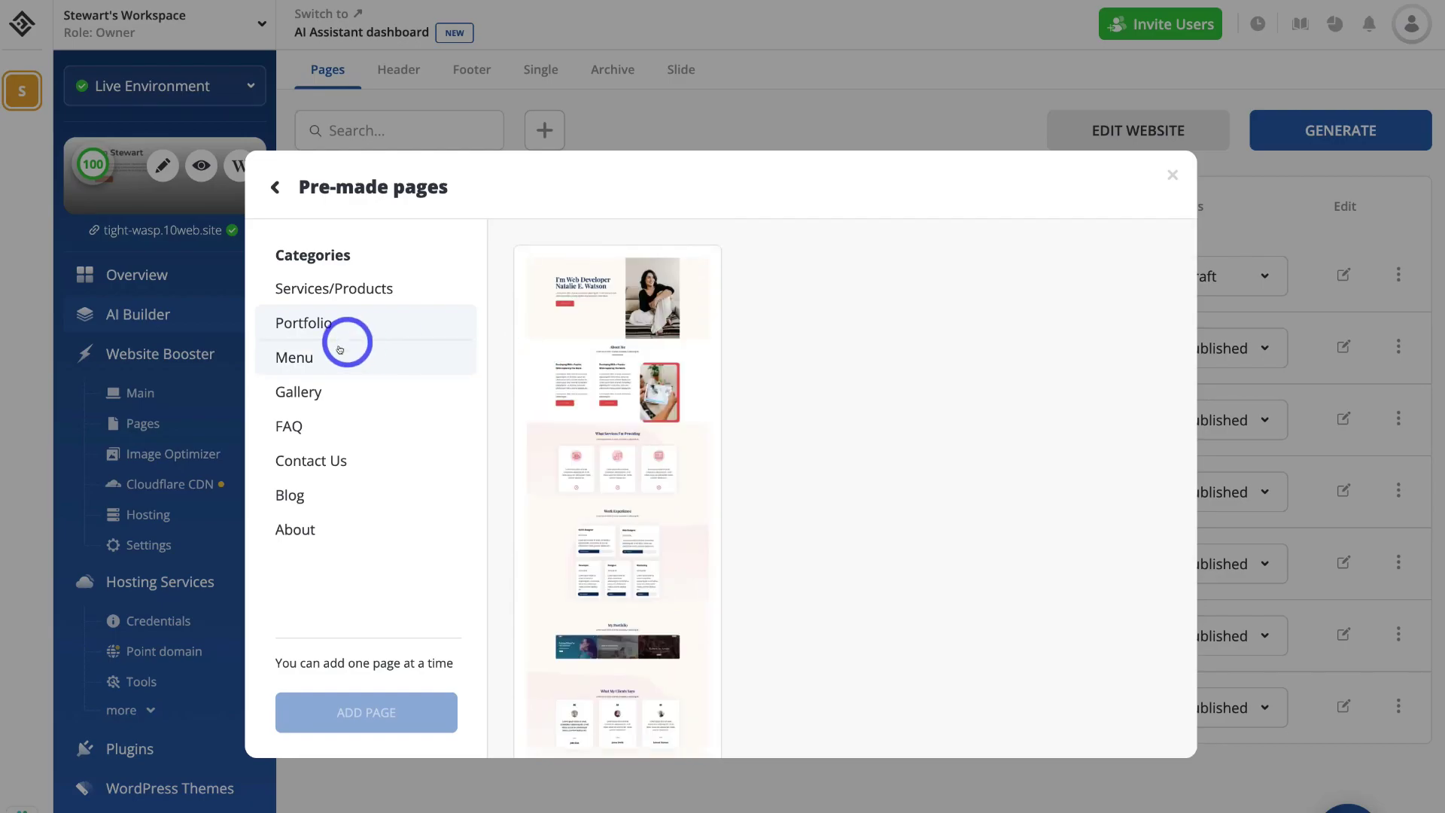
left_click(273, 186)
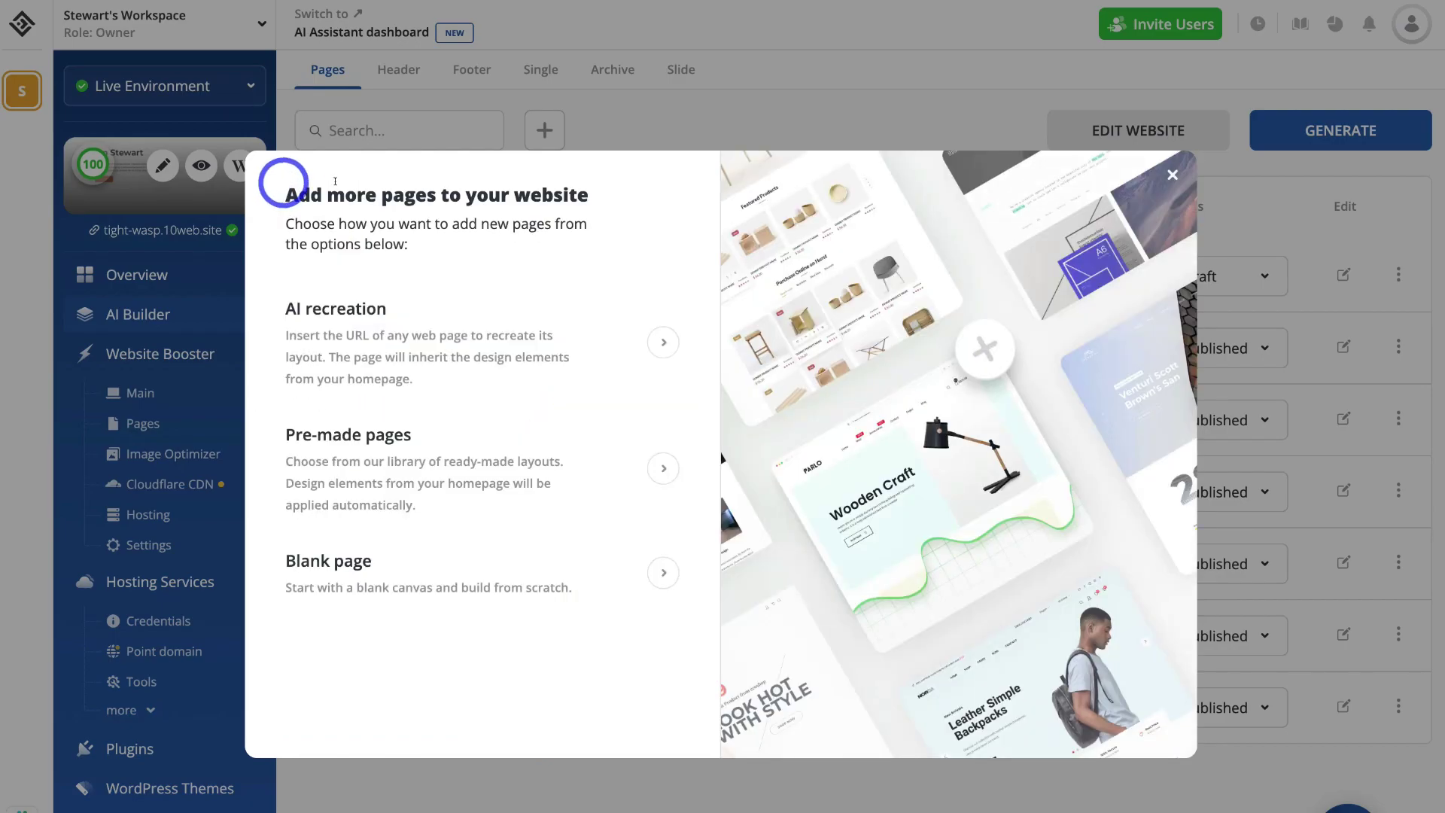
Close the add-page dialog, keep the Home page as Draft, and open then dismiss its actions menu.
left_click(1170, 173)
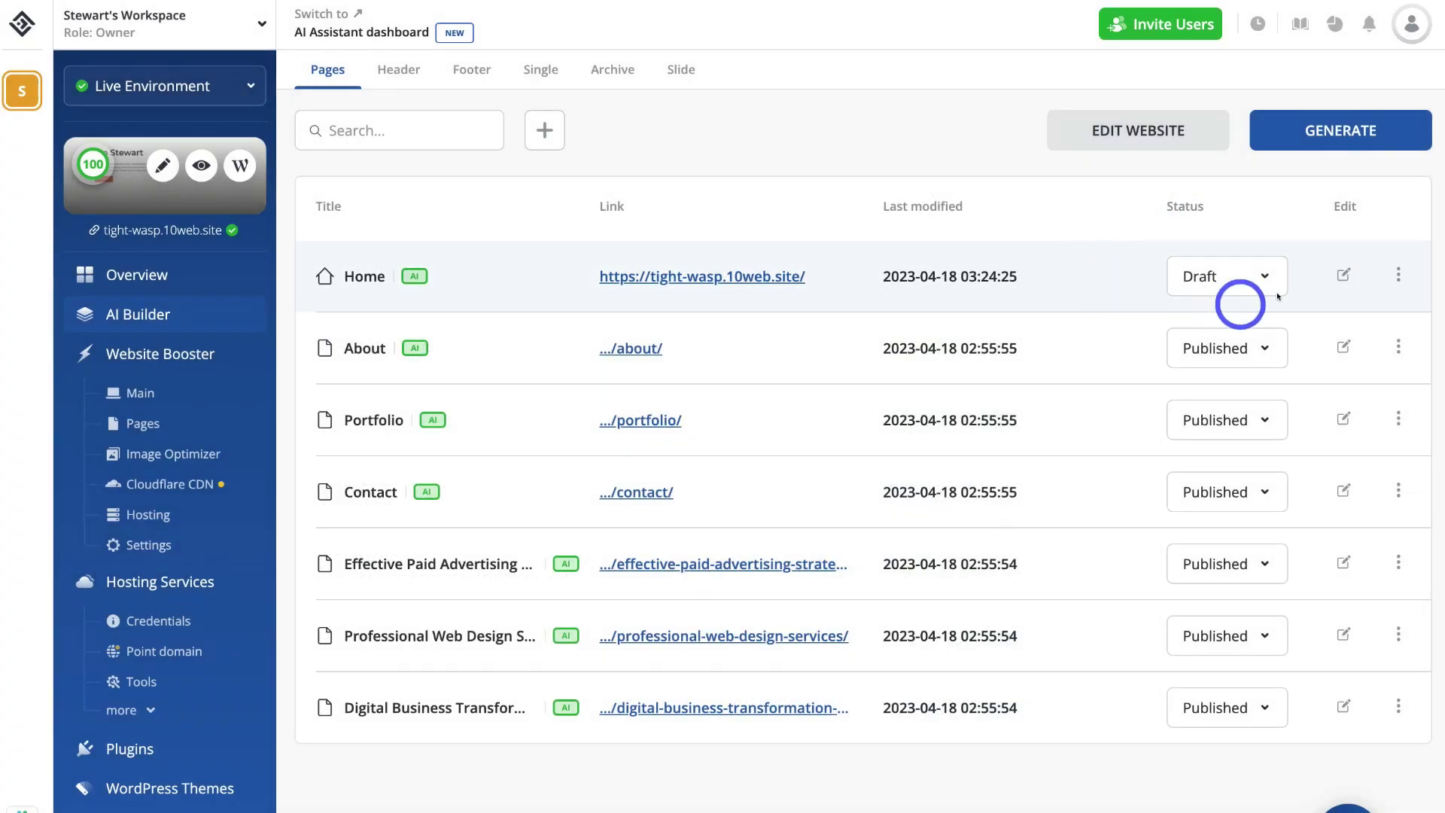
left_click(1257, 276)
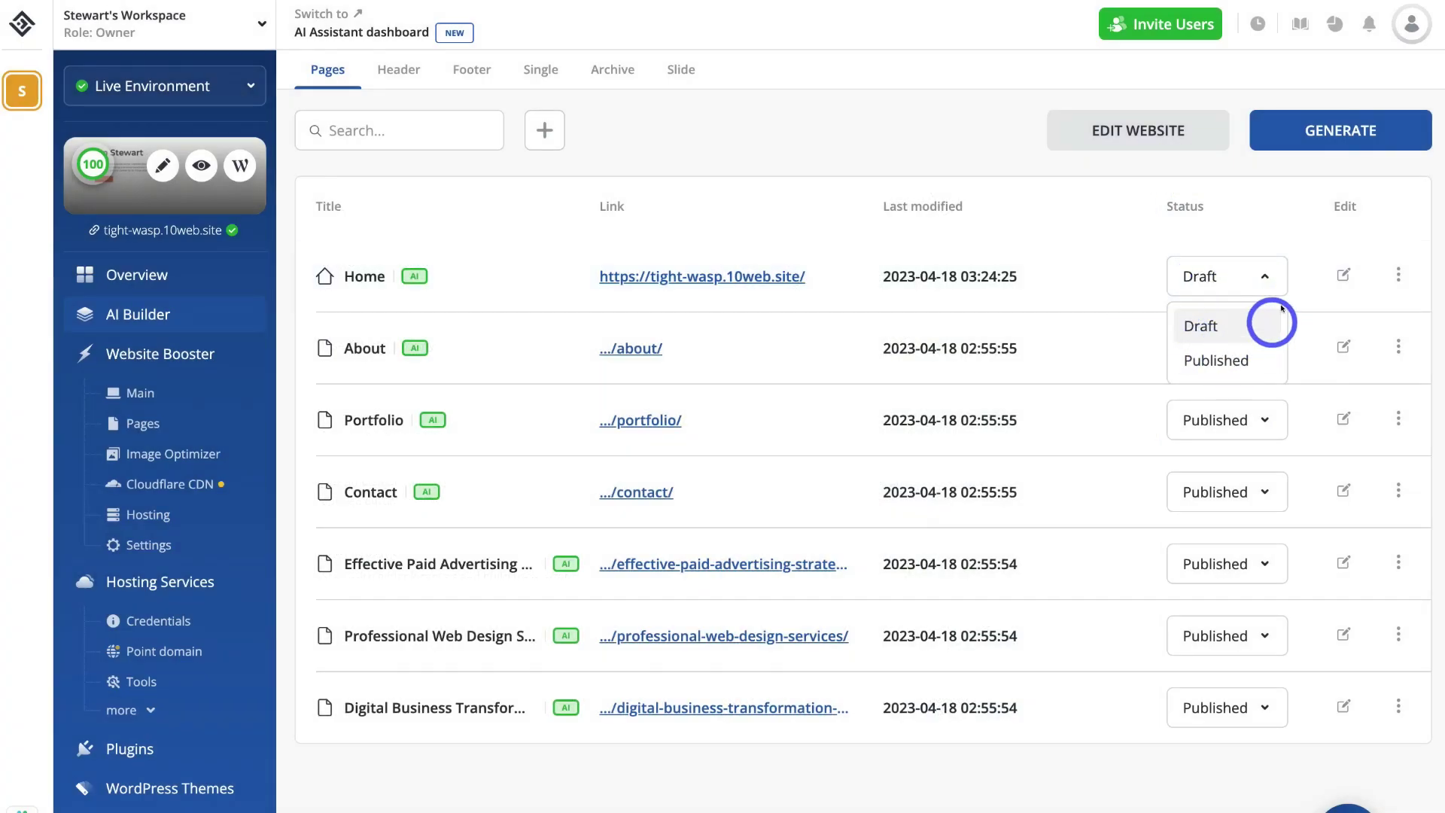
left_click(1312, 292)
left_click(1398, 276)
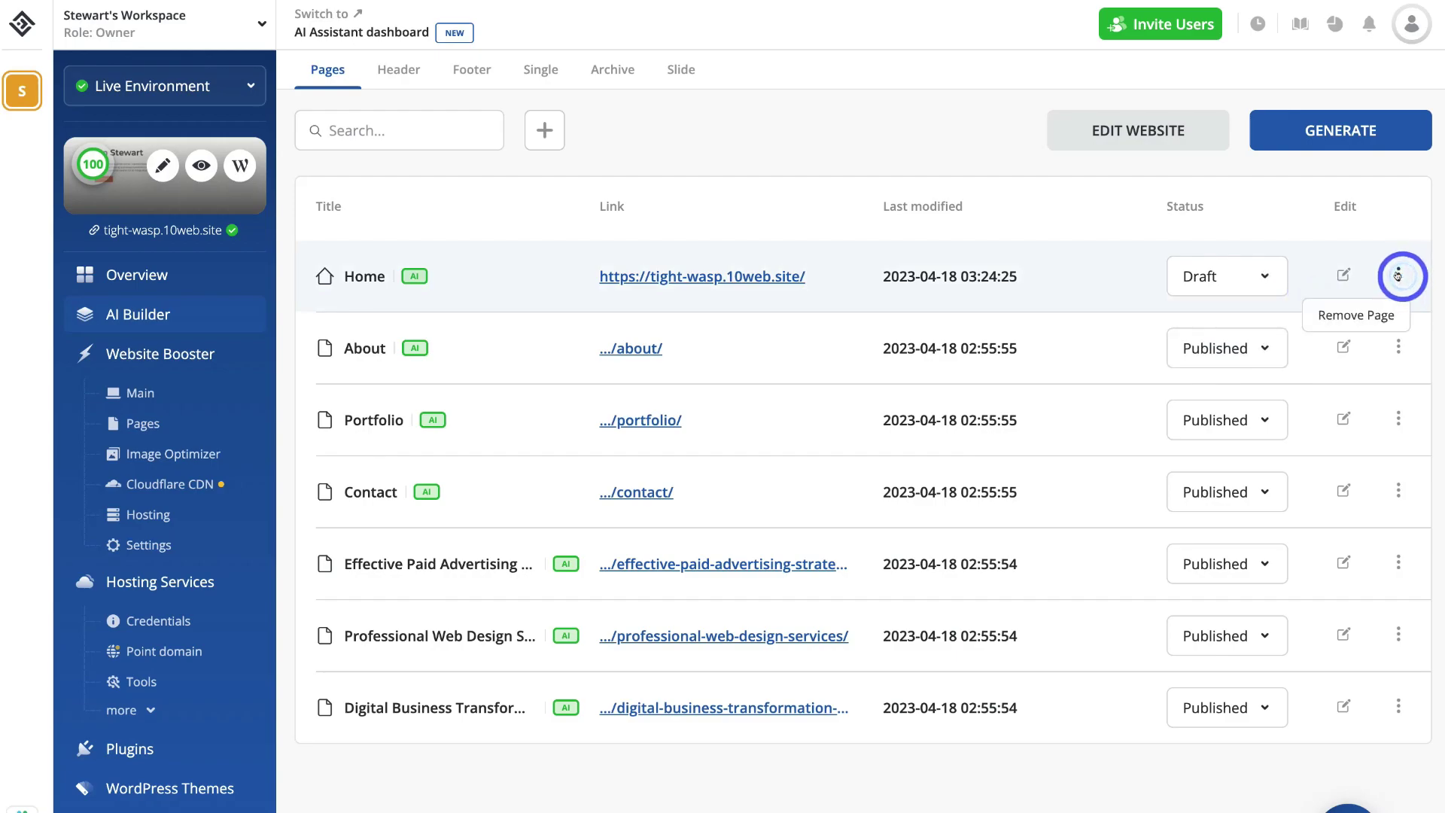
left_click(1087, 218)
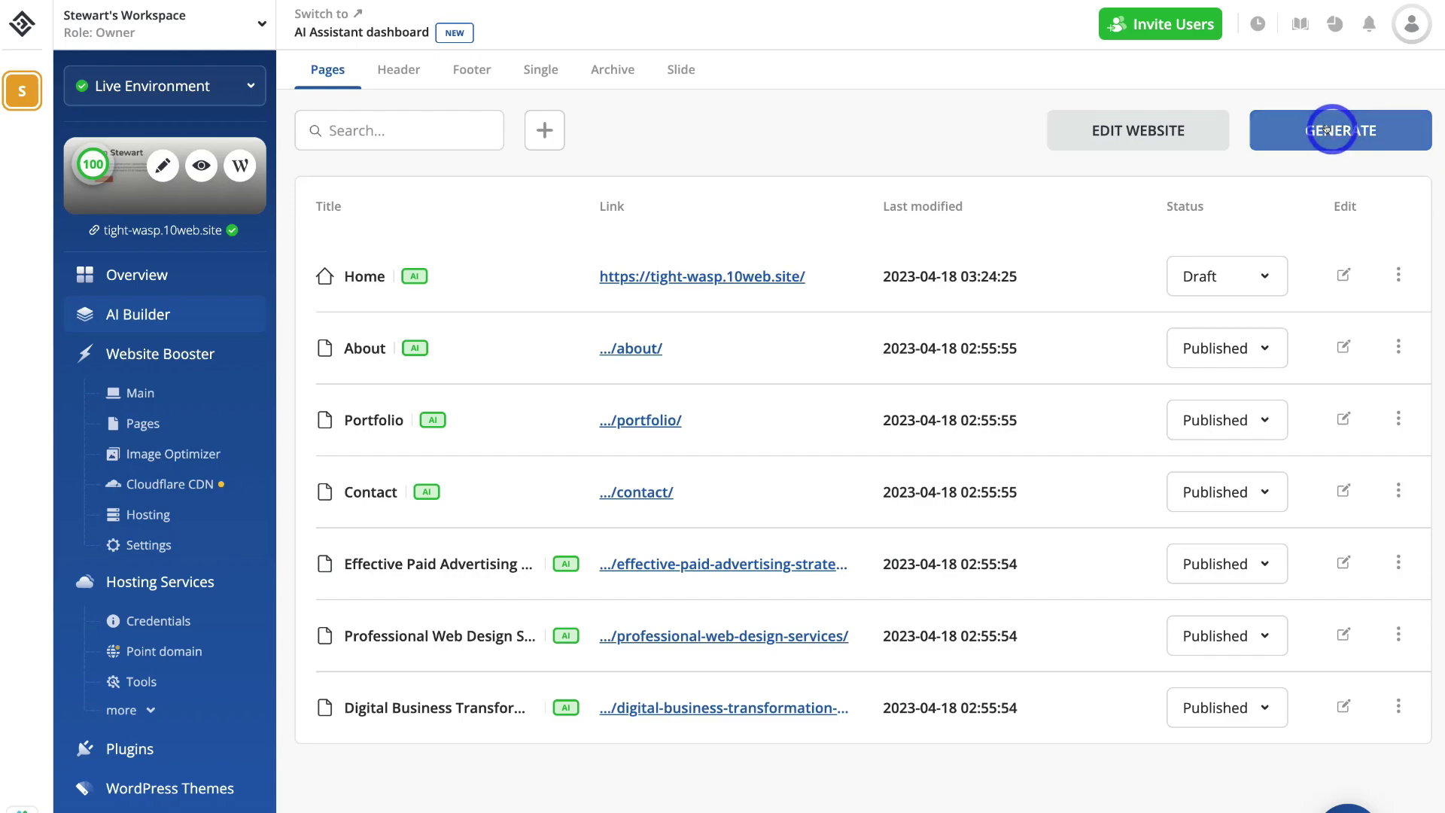